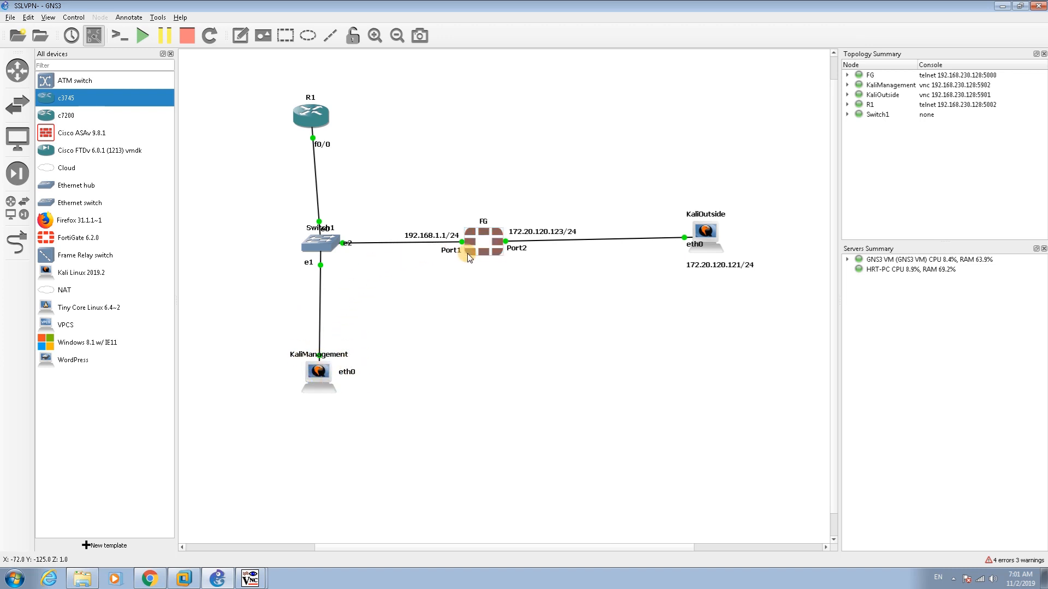
# List the open TightVNC viewer windows from the Windows taskbar
pyautogui.click(256, 574)
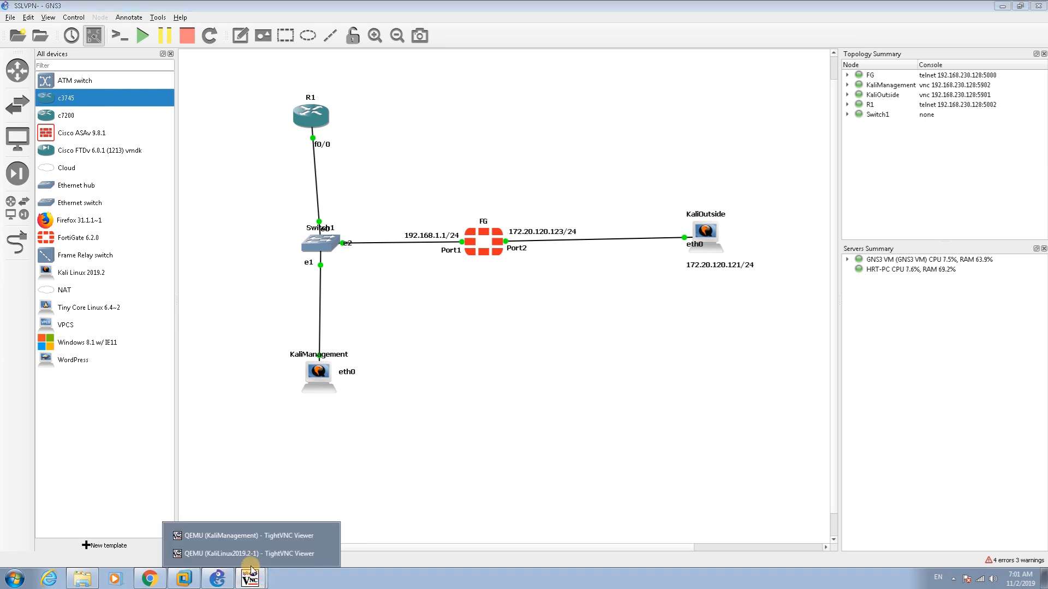
# In the KaliManagement viewer, create a Firewall user group named SSLVPN-SSH
pyautogui.click(241, 537)
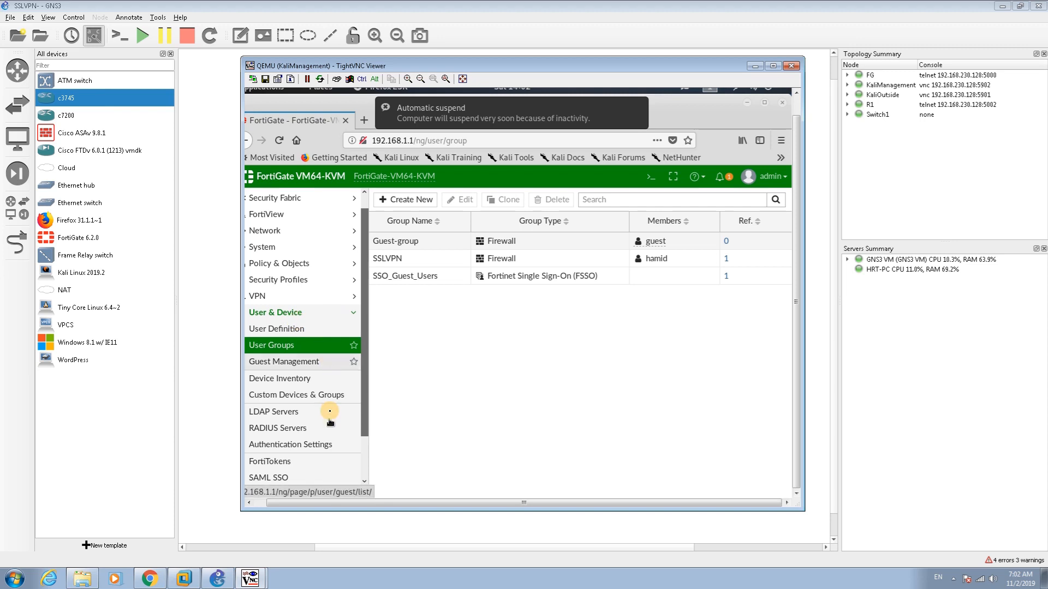
pyautogui.click(265, 503)
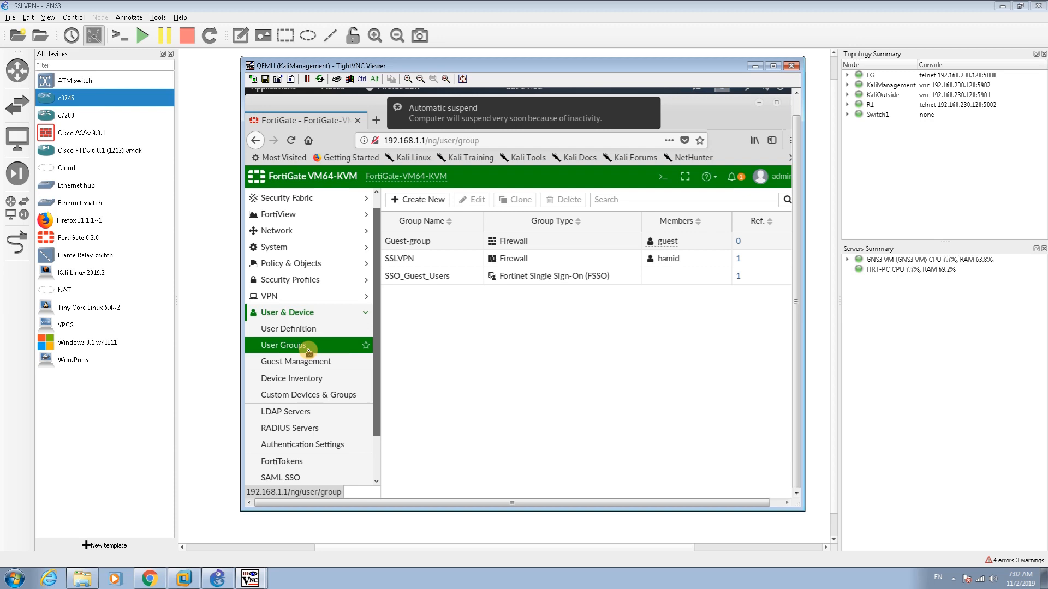
pyautogui.click(412, 205)
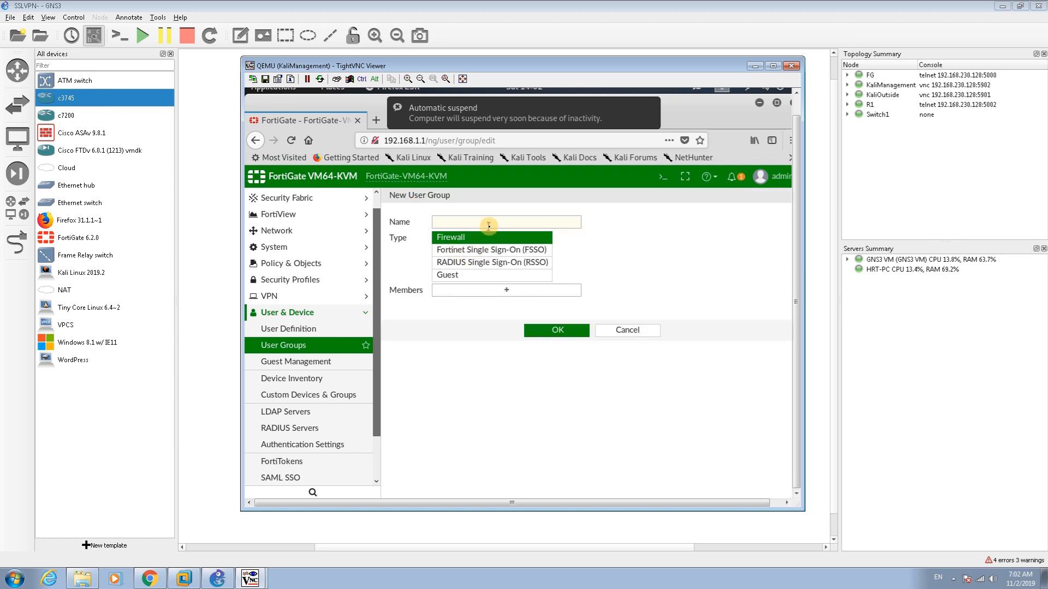
pyautogui.click(488, 223)
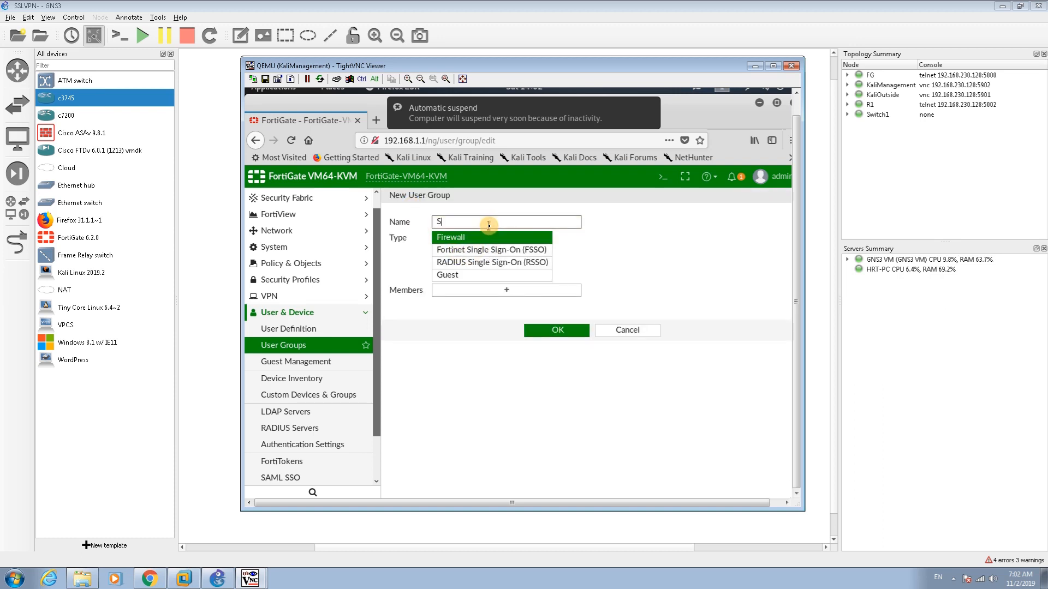
pyautogui.write('SSLVPN')
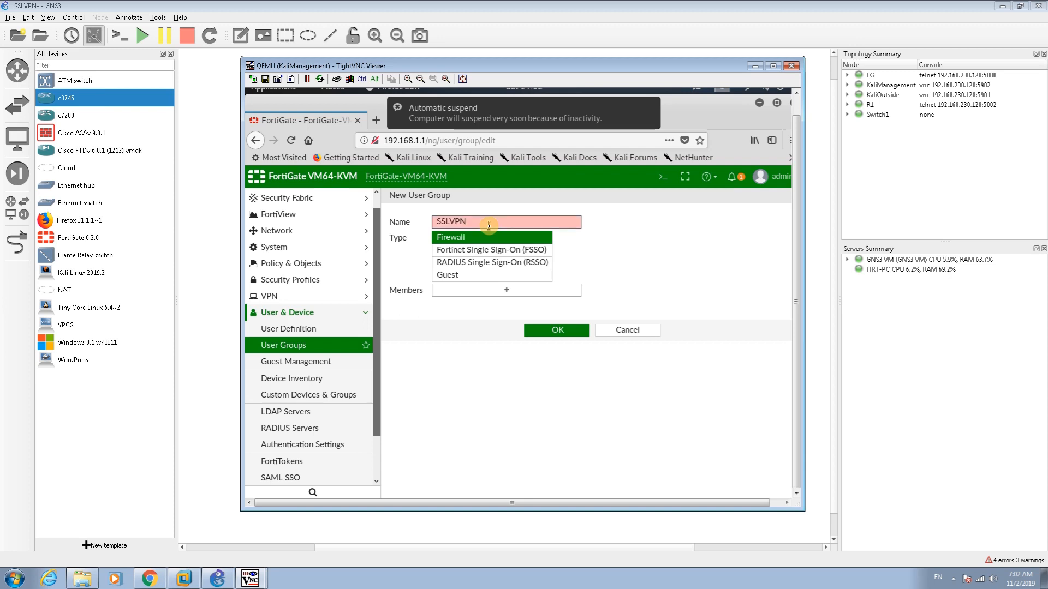
pyautogui.write('-')
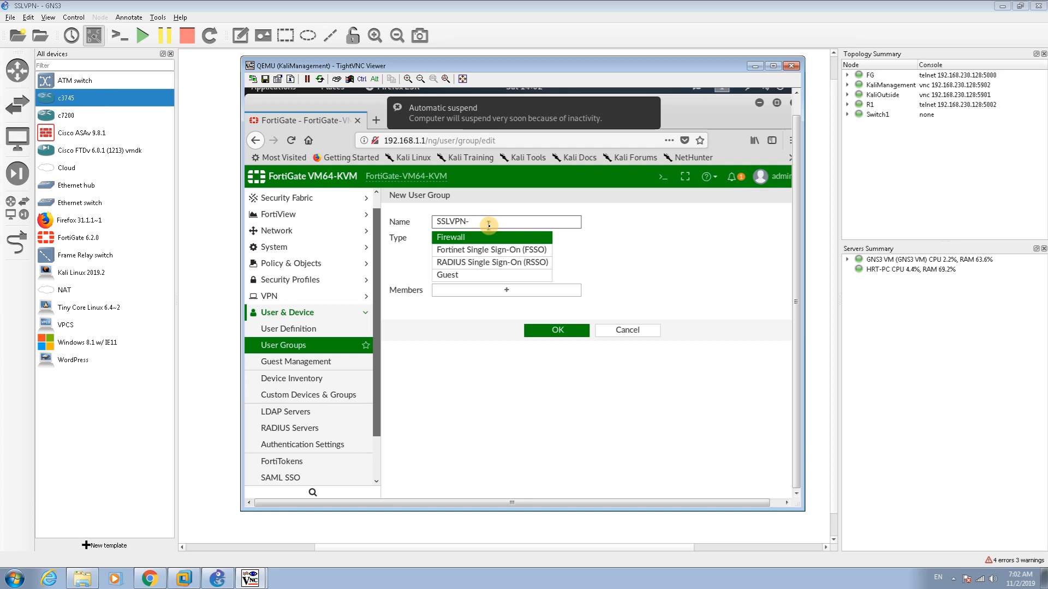
pyautogui.write('SSH')
pyautogui.click(536, 331)
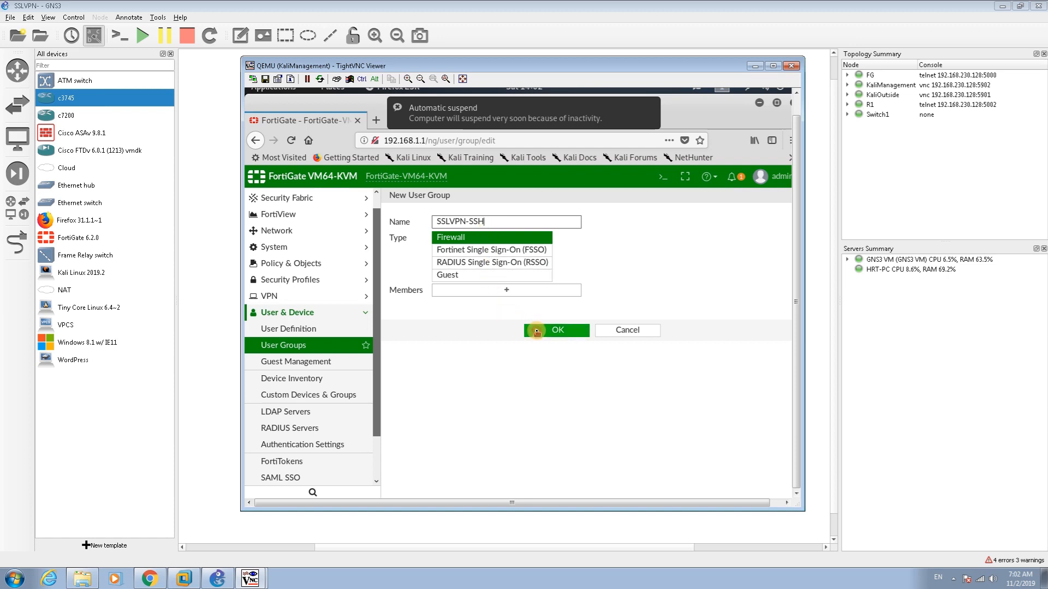
# Start a new local user and enter its username and password
pyautogui.click(299, 330)
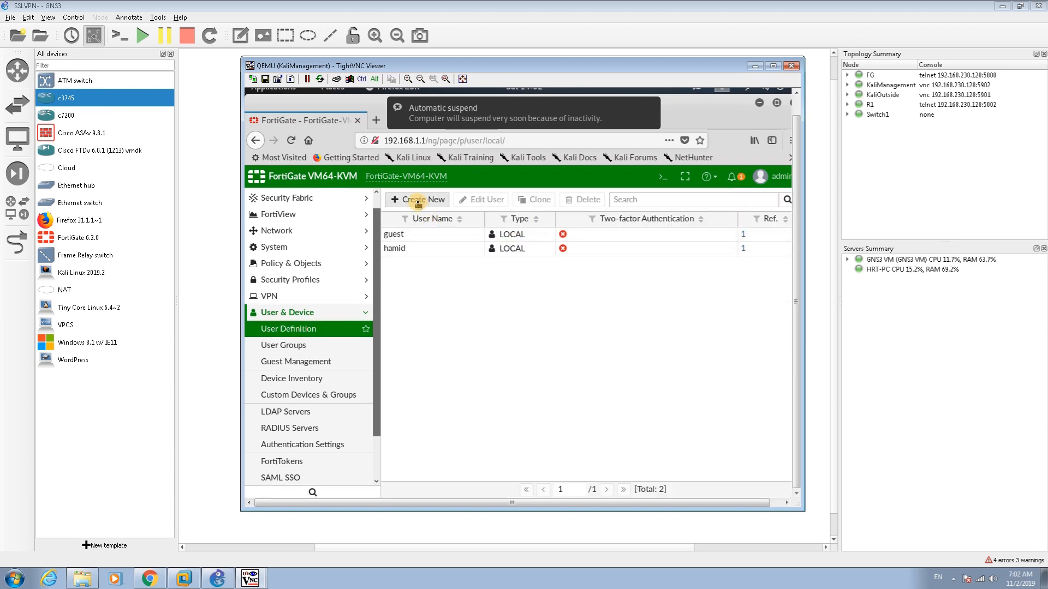
pyautogui.click(418, 200)
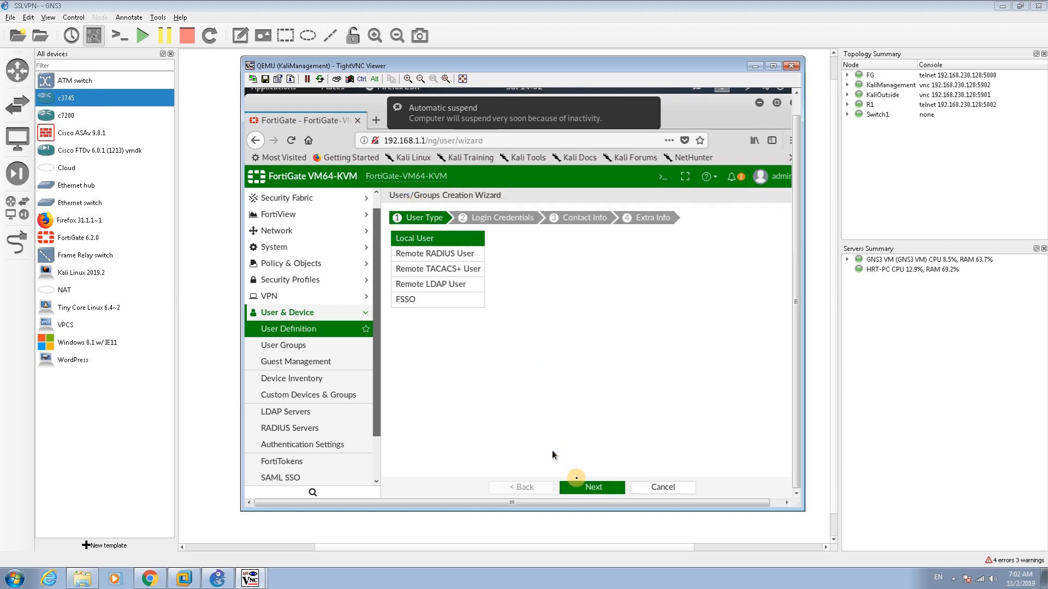
pyautogui.click(590, 486)
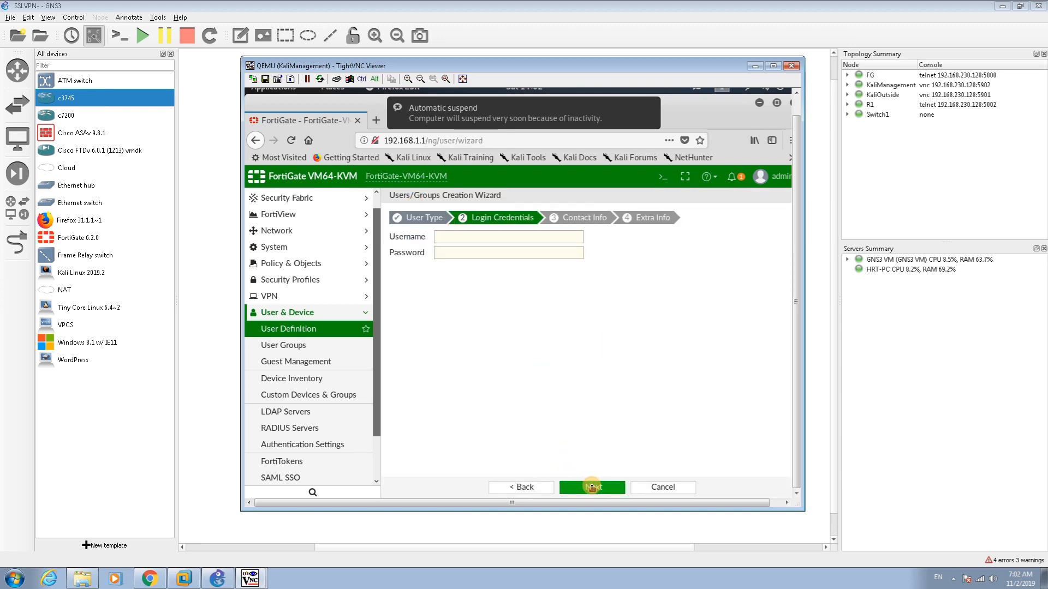
pyautogui.click(592, 487)
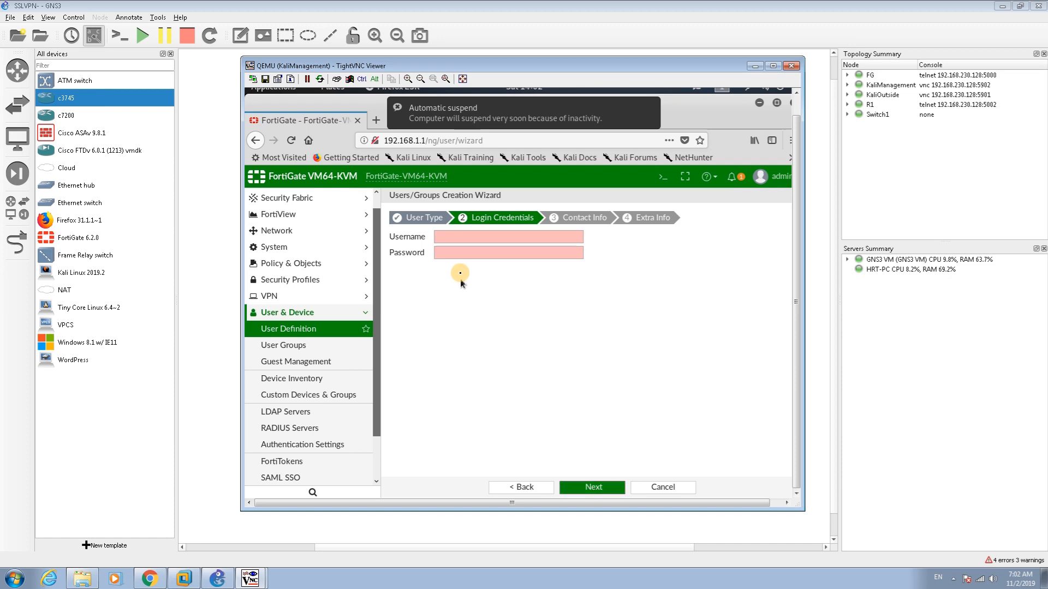
pyautogui.click(444, 241)
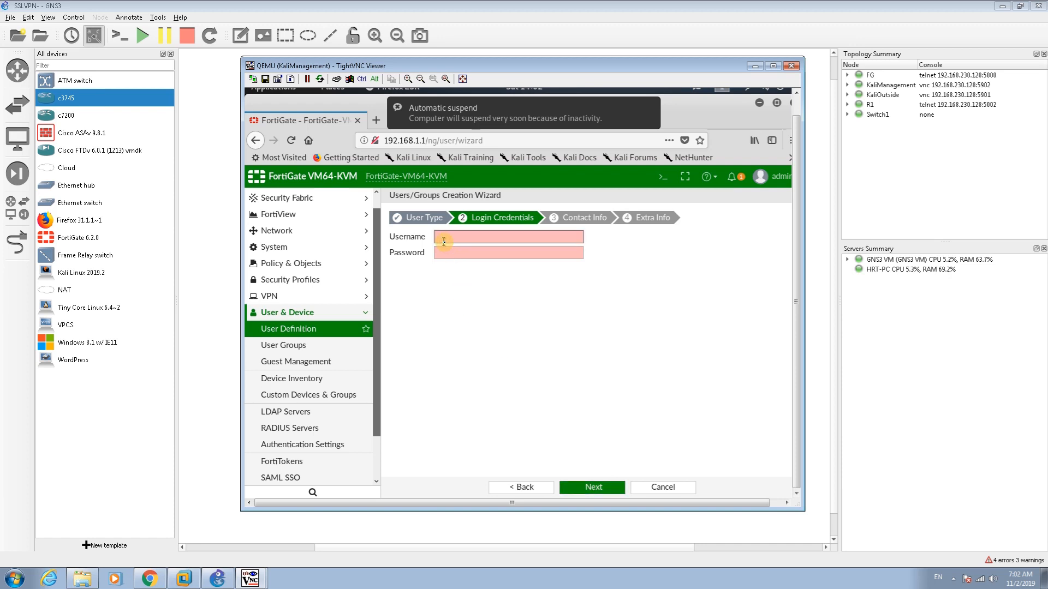
pyautogui.write('ham')
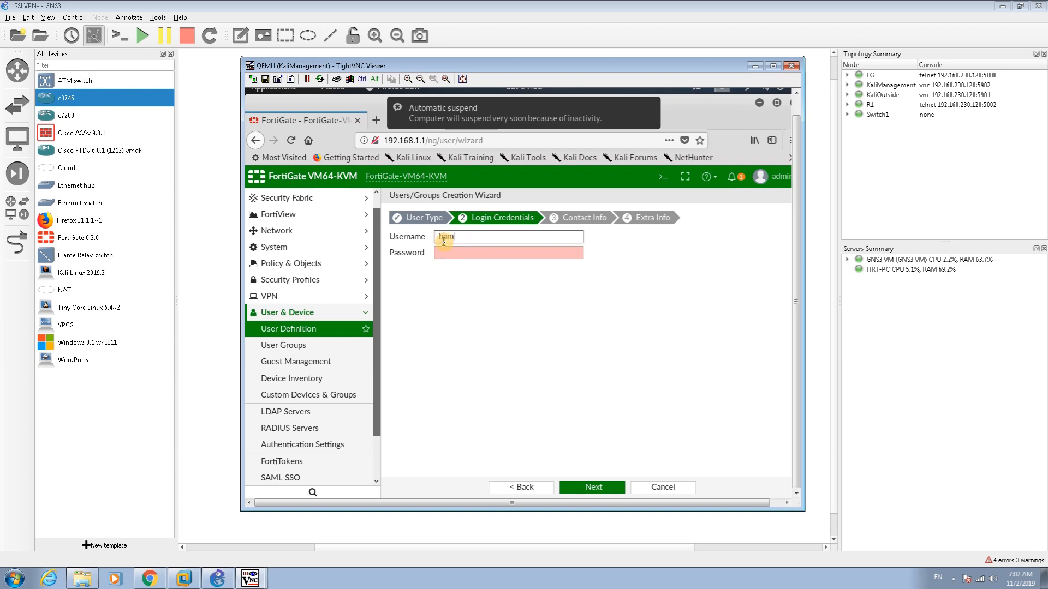
pyautogui.write('idreza')
pyautogui.press('Tab')
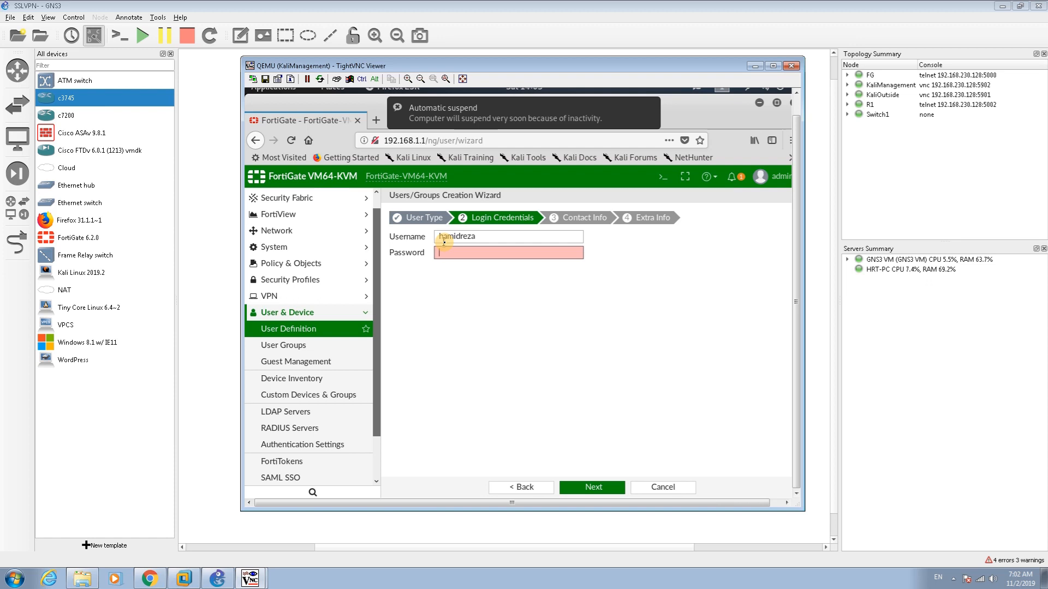
pyautogui.write('1234')
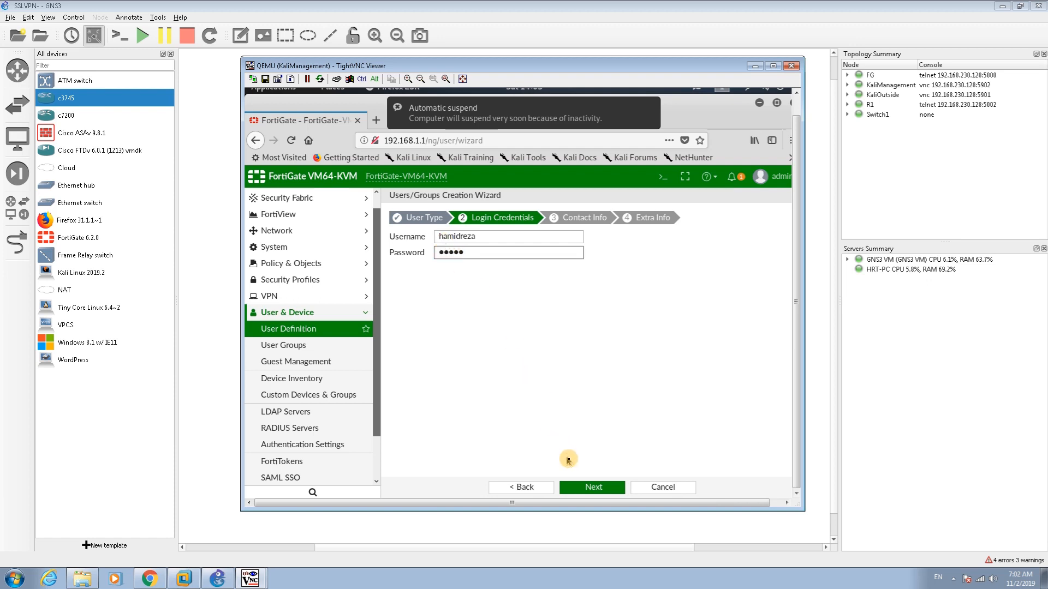
# Fill in the new user's e-mail address in the contact details step
pyautogui.click(589, 487)
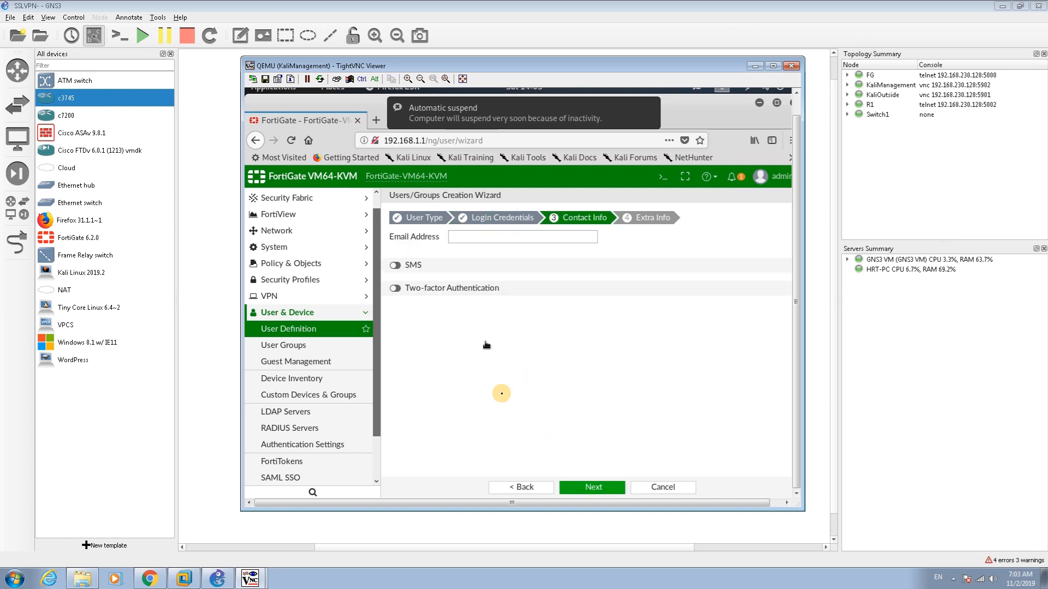
pyautogui.click(471, 239)
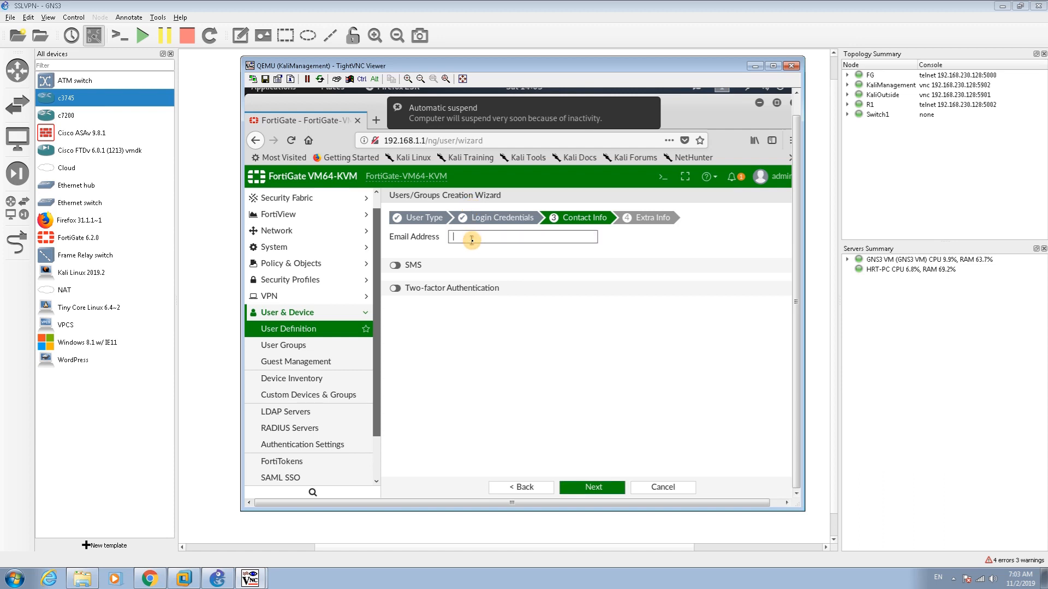
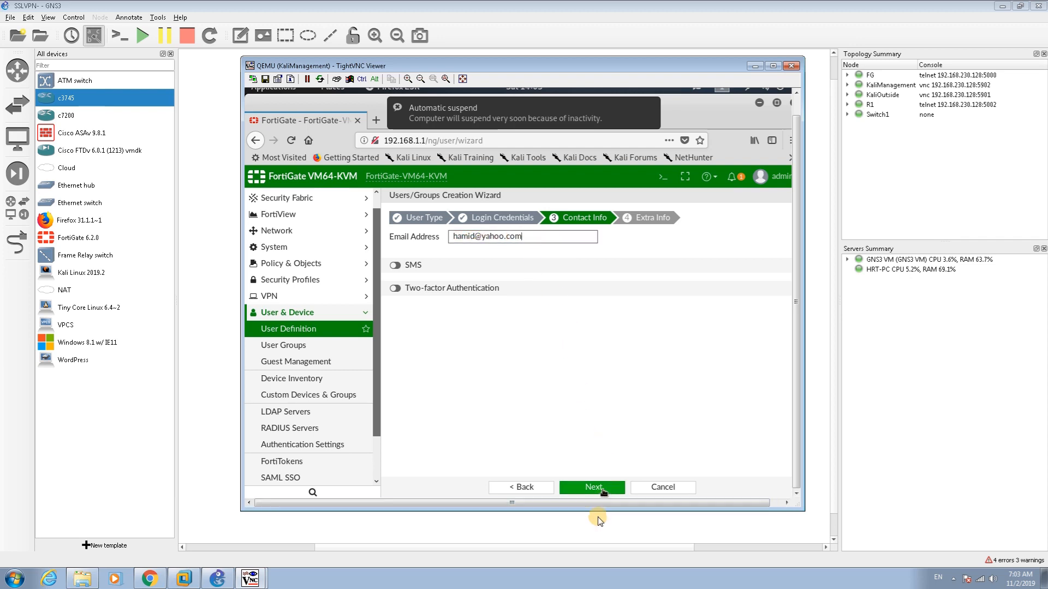
pyautogui.click(593, 489)
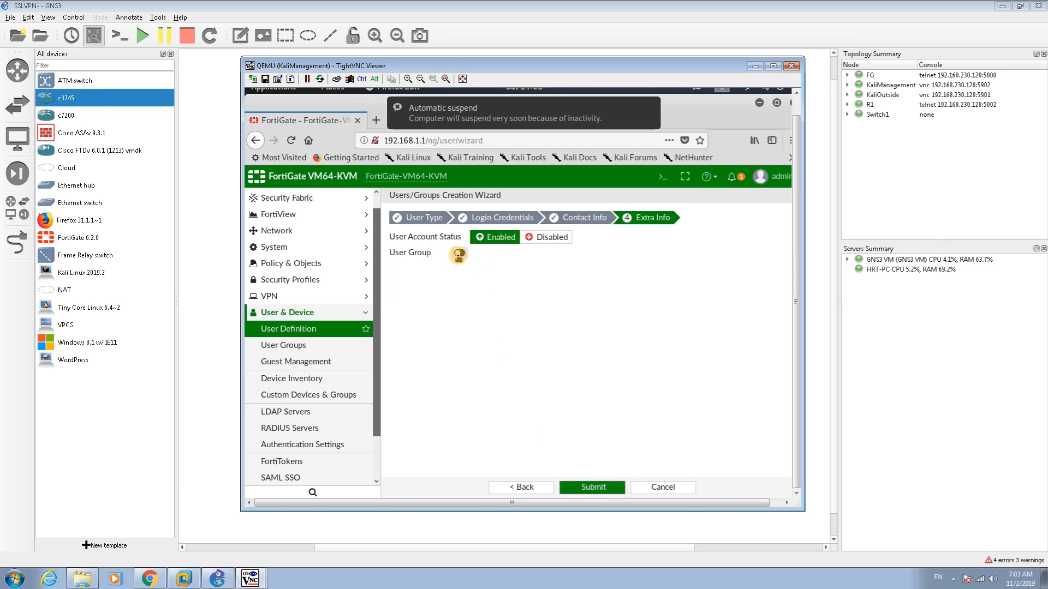
# Add the user to the SSLVPN-SSH group, dismiss the 'Entry not found.' error, and submit
pyautogui.click(459, 255)
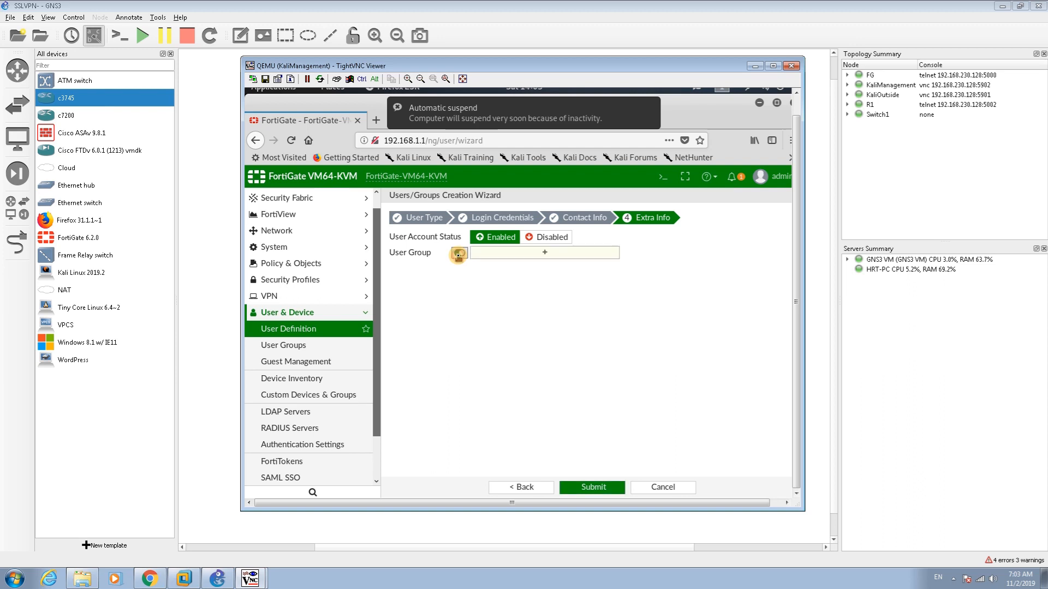
pyautogui.click(522, 256)
pyautogui.moveTo(687, 258)
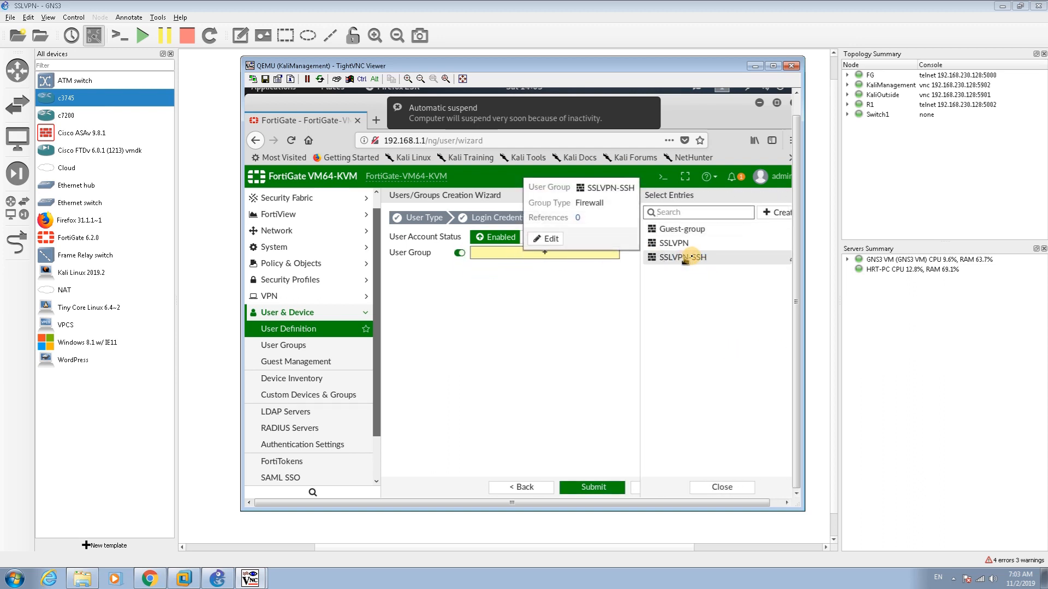
pyautogui.click(690, 256)
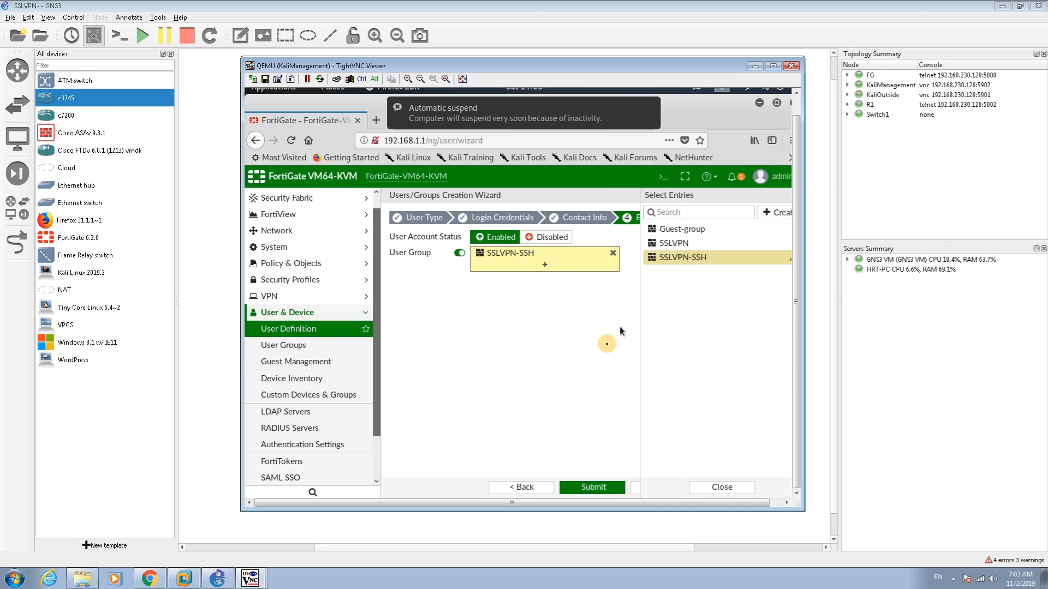
pyautogui.click(585, 485)
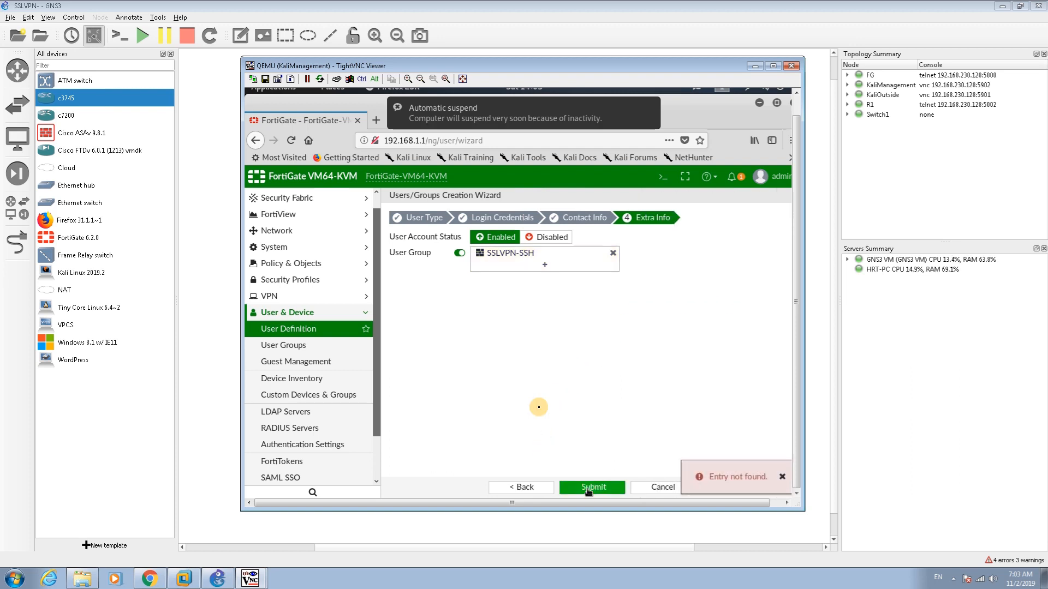
pyautogui.click(782, 476)
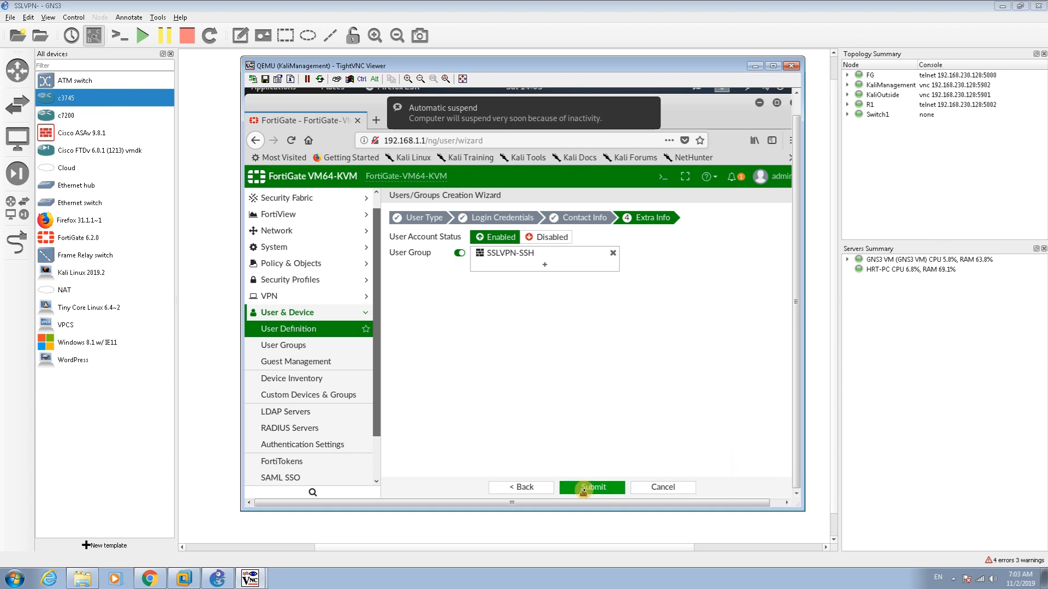
pyautogui.click(583, 488)
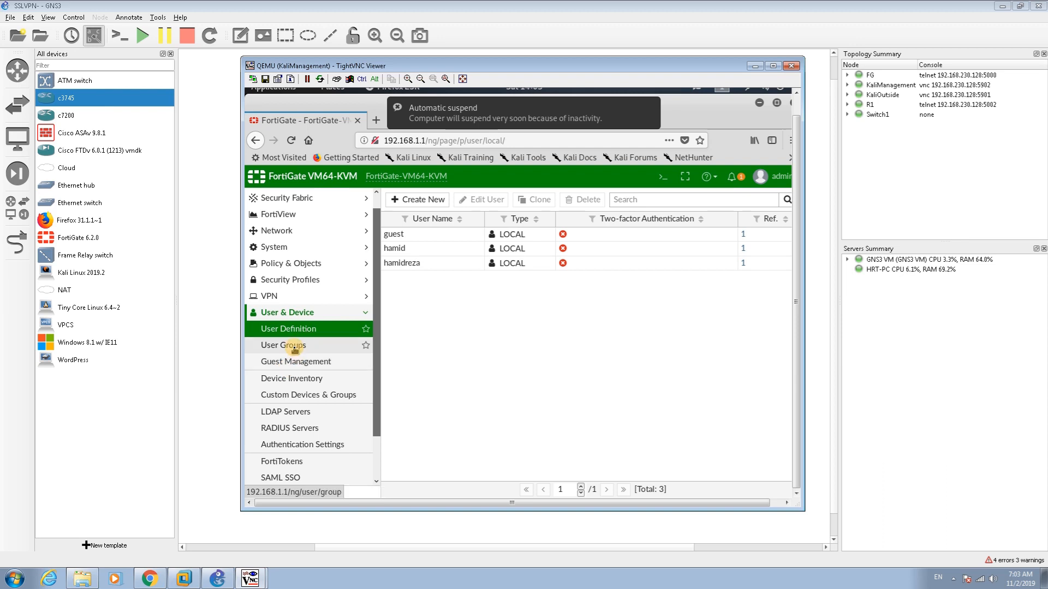
# Open the myvpn SSL-VPN portal for editing
pyautogui.click(321, 313)
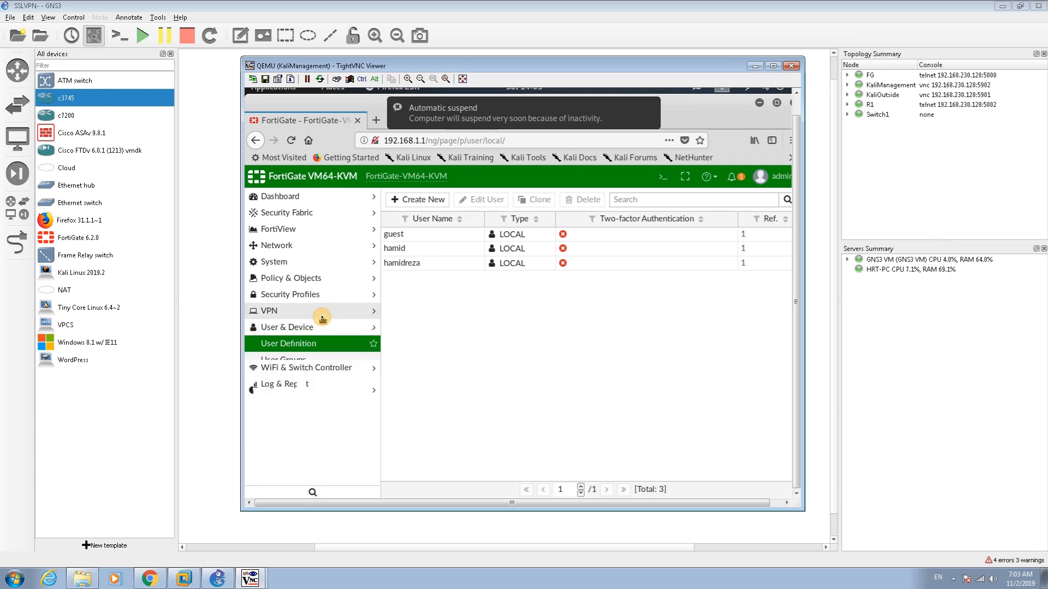
pyautogui.click(283, 315)
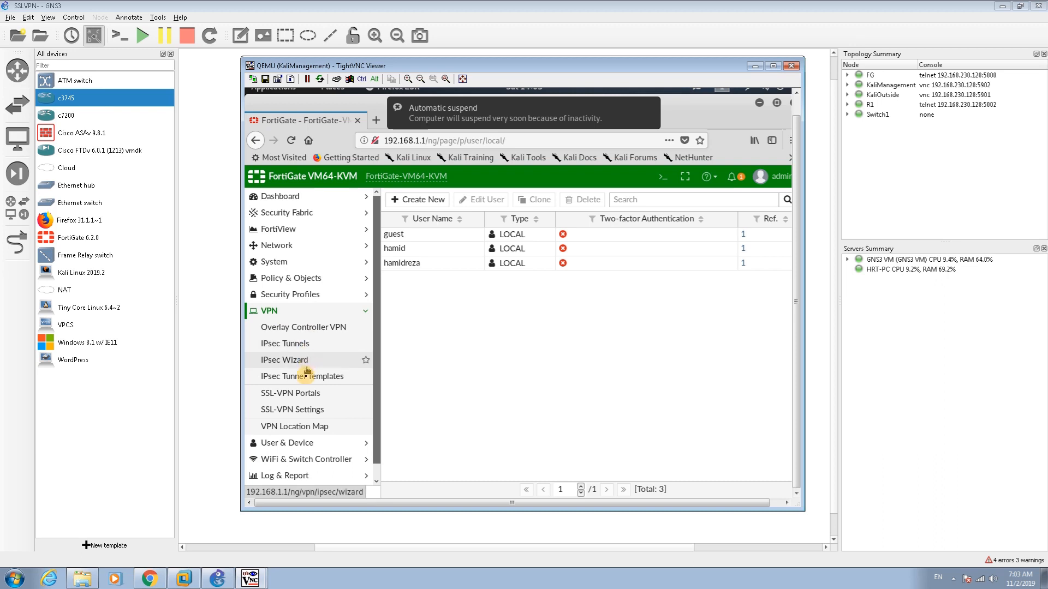
pyautogui.click(295, 395)
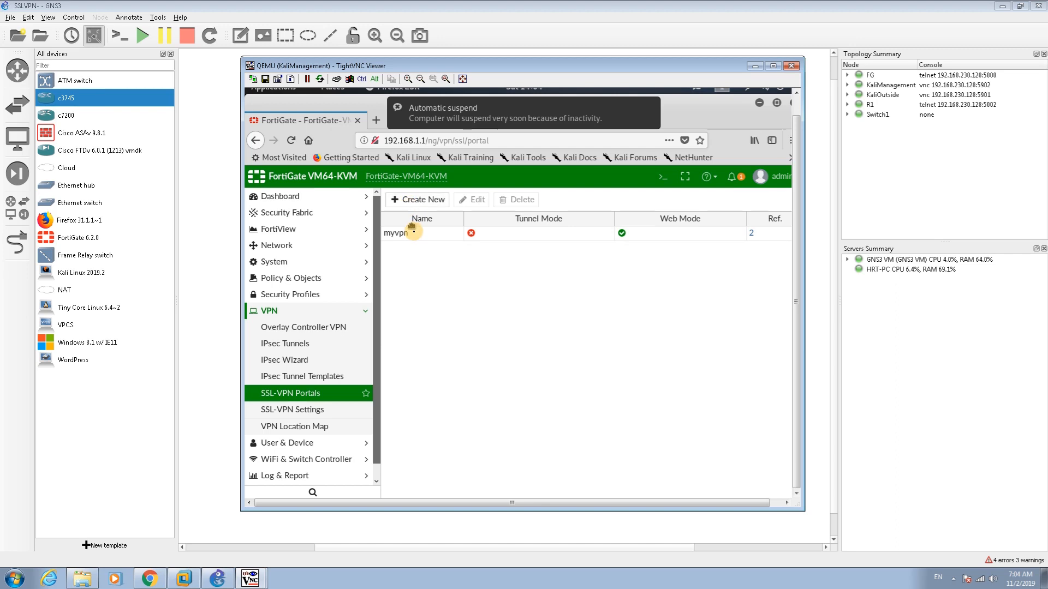
pyautogui.doubleClick(420, 240)
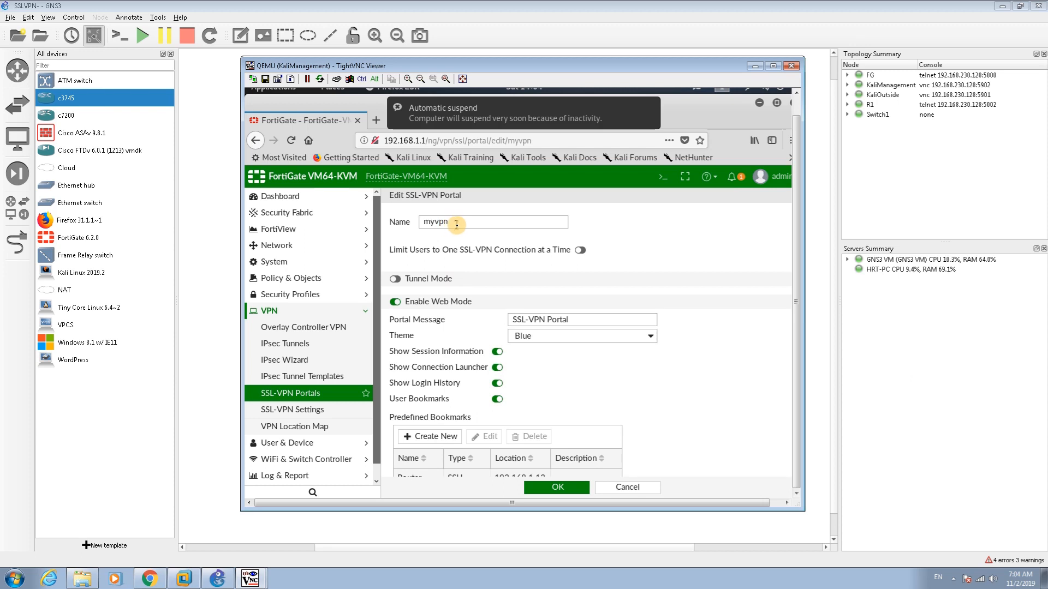
# Change the portal message to 'SSL-VPN Portal-SSH' and the theme to Green
pyautogui.moveTo(456, 224); pyautogui.dragTo(407, 222)
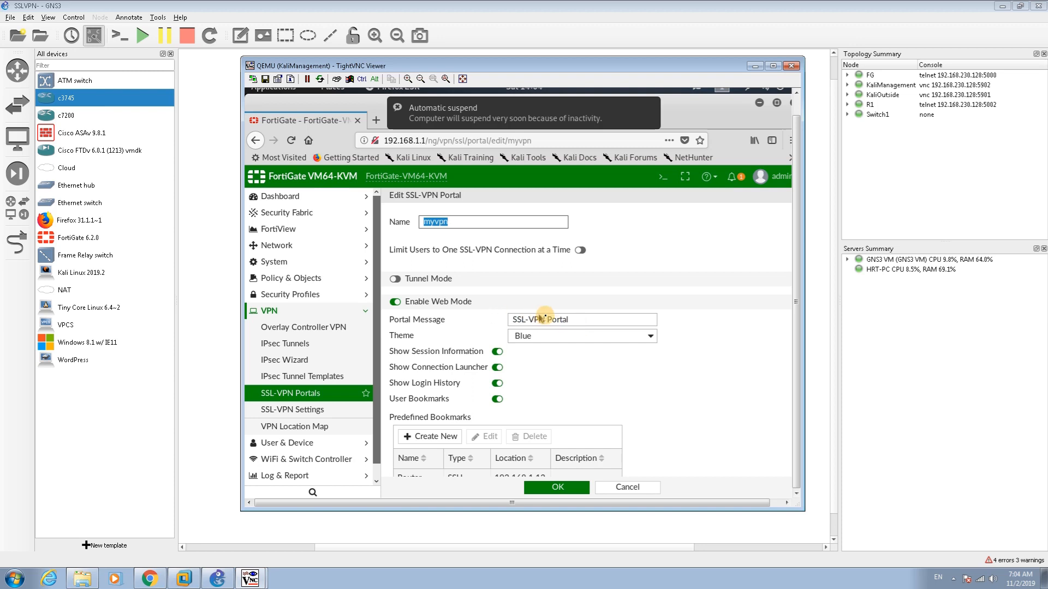
pyautogui.click(573, 321)
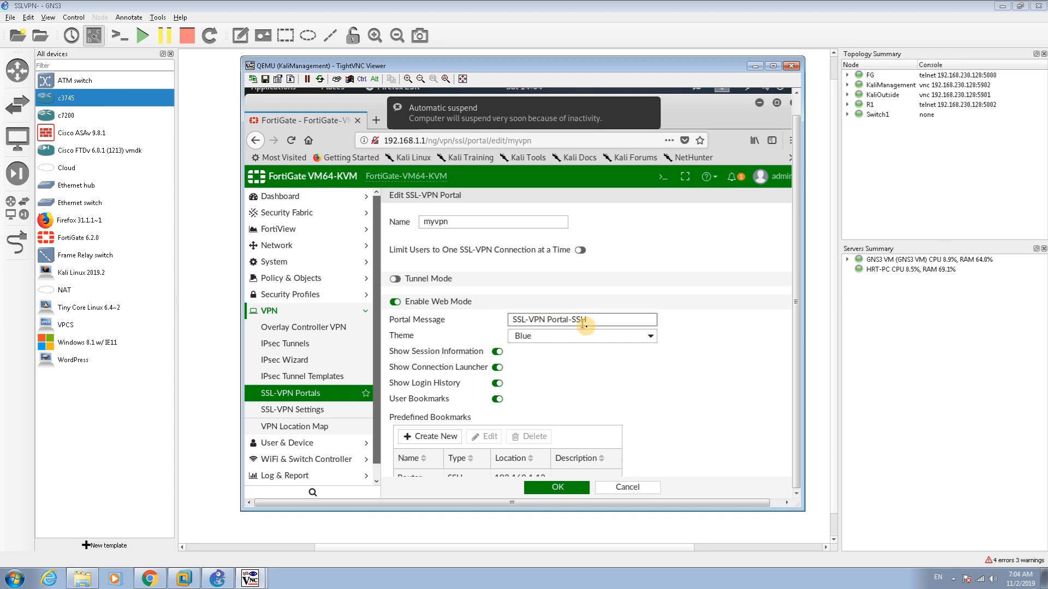
pyautogui.click(588, 335)
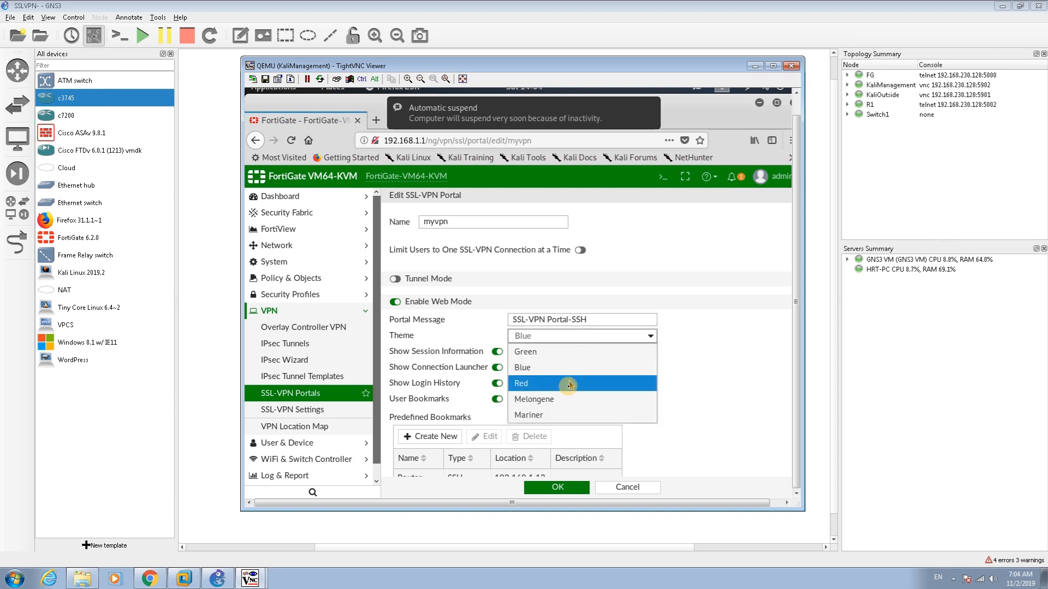
pyautogui.click(549, 354)
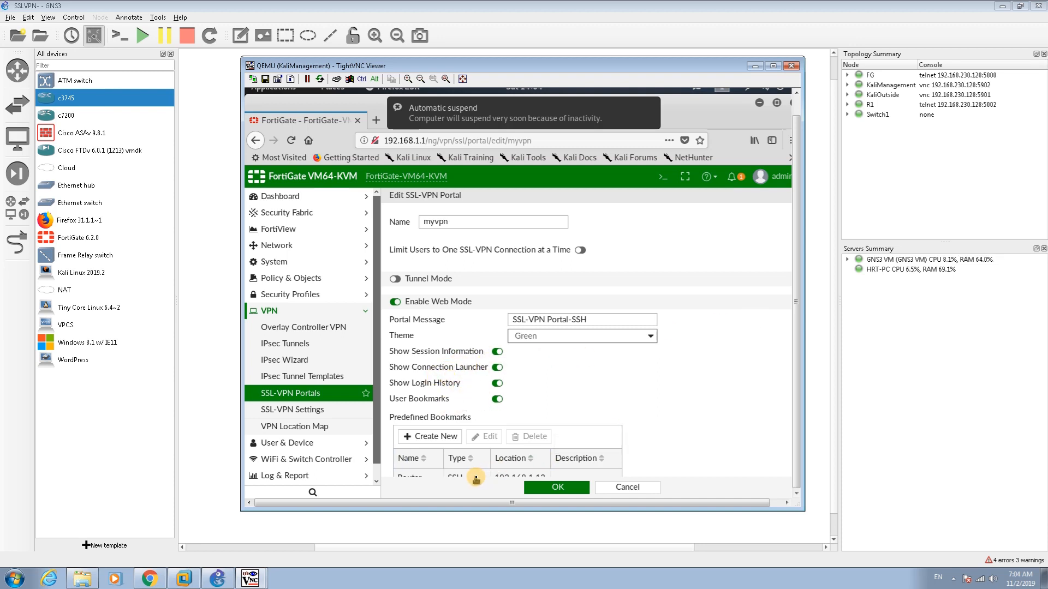
pyautogui.click(753, 65)
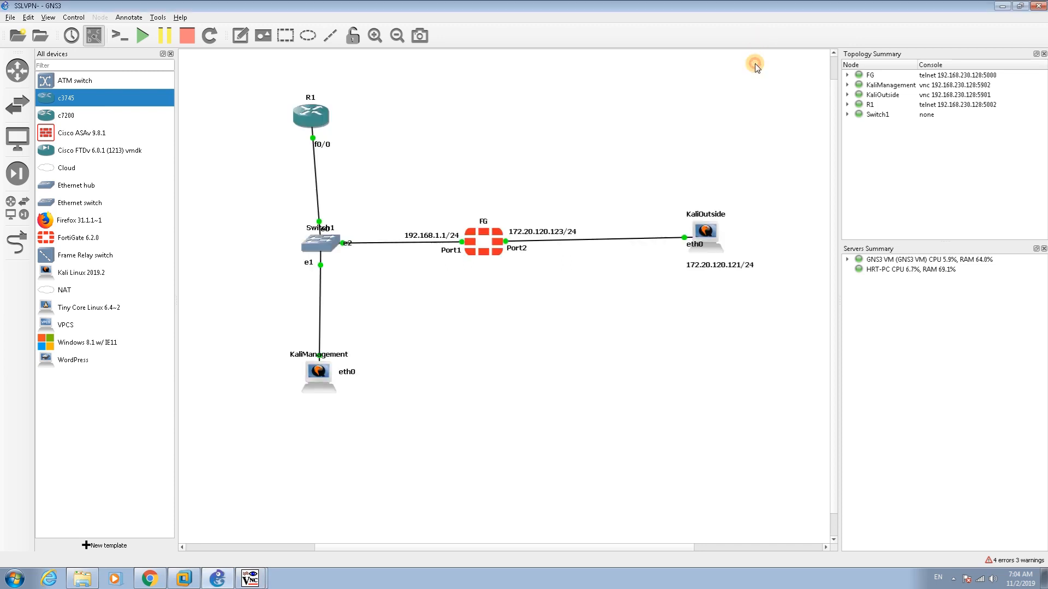
# Confirm R1's FastEthernet0/0 address 192.168.1.12 with 'do sh ip int br' in its console
pyautogui.rightClick(311, 120)
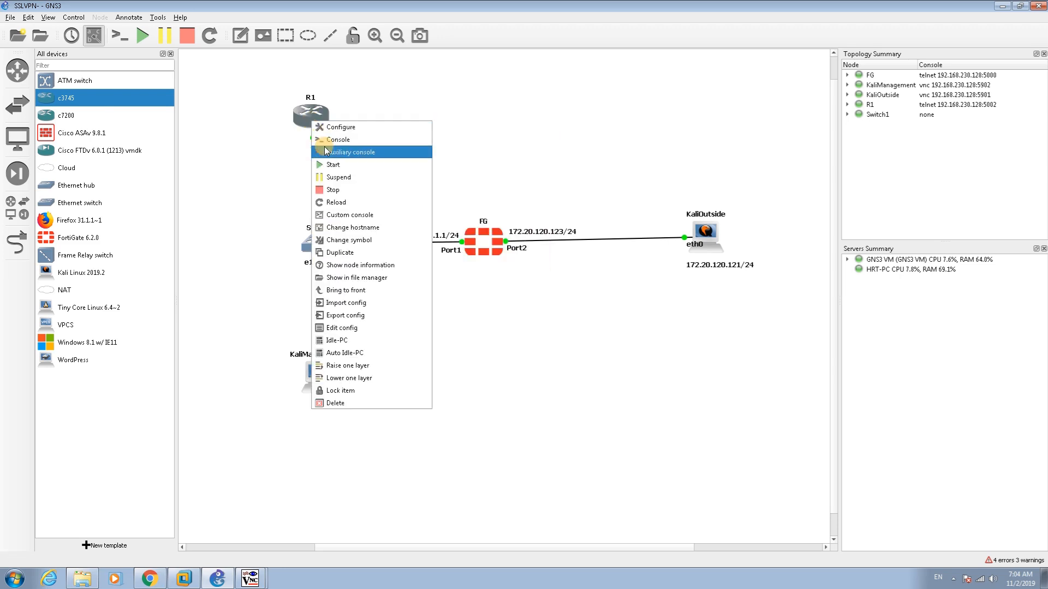
pyautogui.click(324, 140)
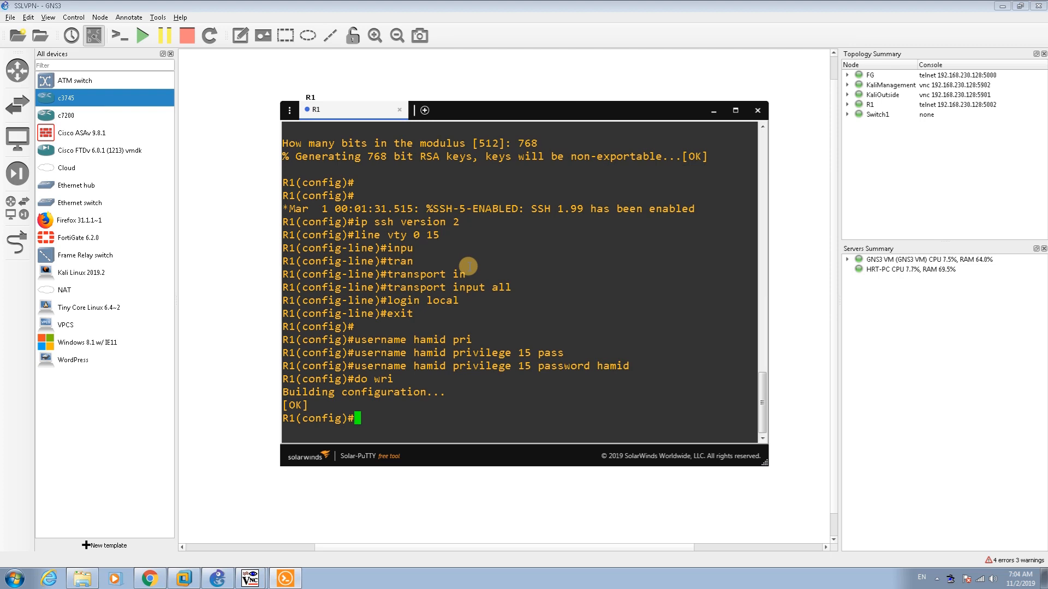
pyautogui.write('do sh ip int br')
pyautogui.press('Return')
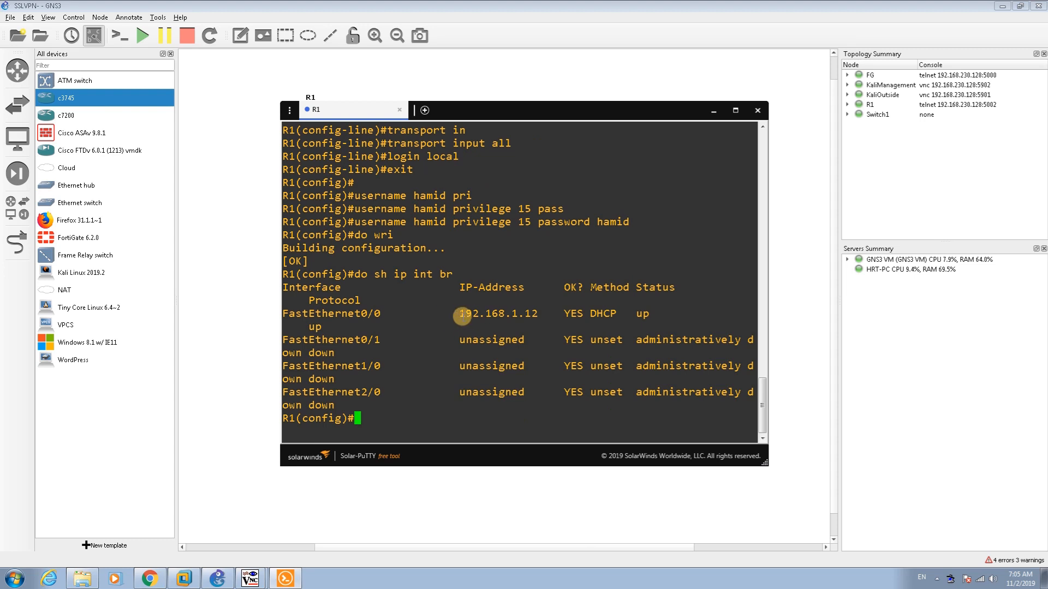
pyautogui.moveTo(459, 315); pyautogui.dragTo(557, 315)
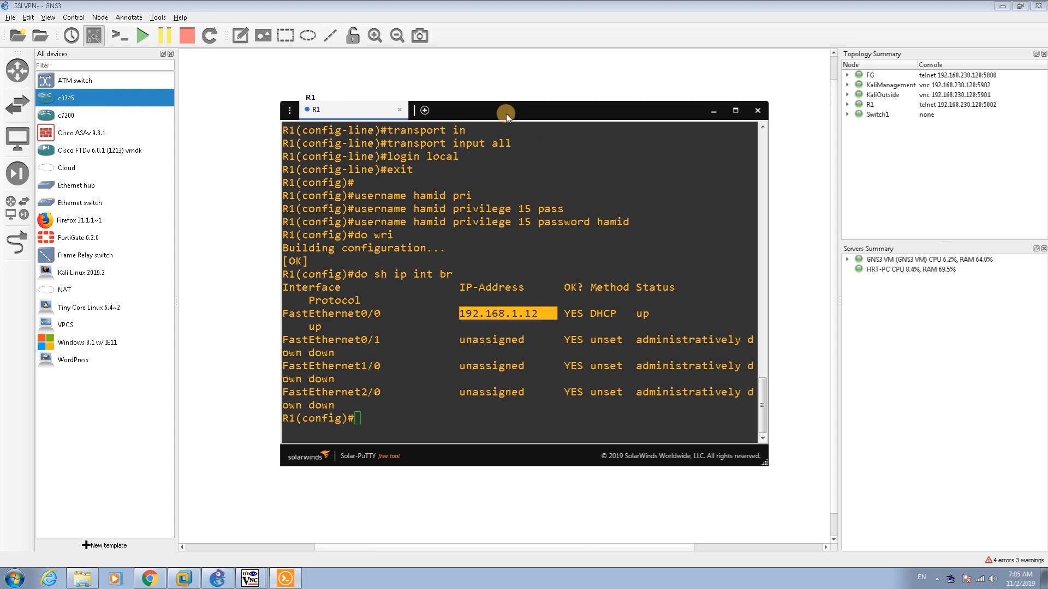
# Hide R1's console and bring the KaliManagement remote desktop back
pyautogui.moveTo(505, 115); pyautogui.dragTo(476, 267)
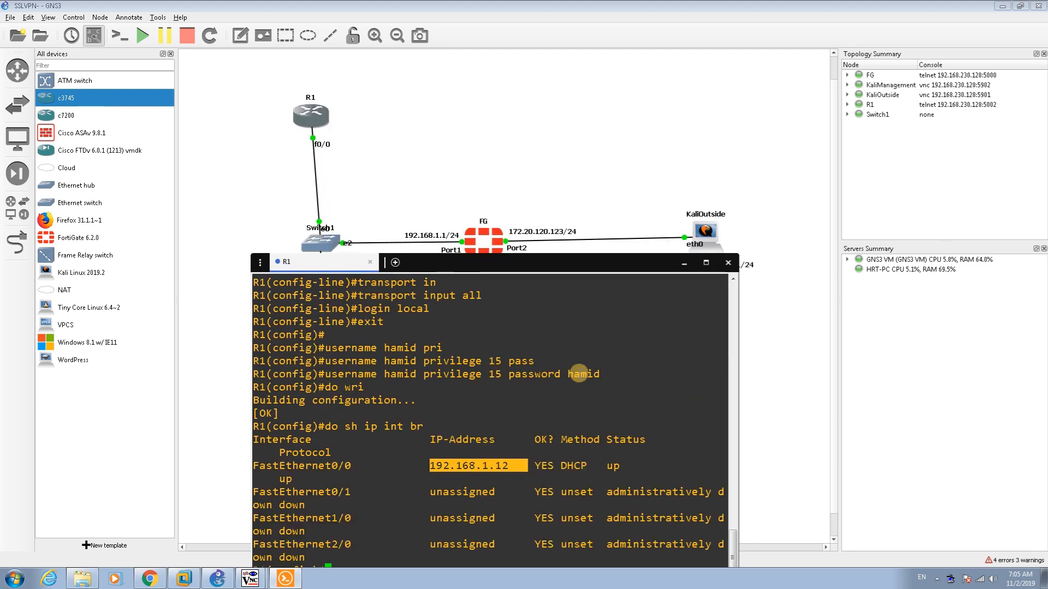
pyautogui.click(683, 263)
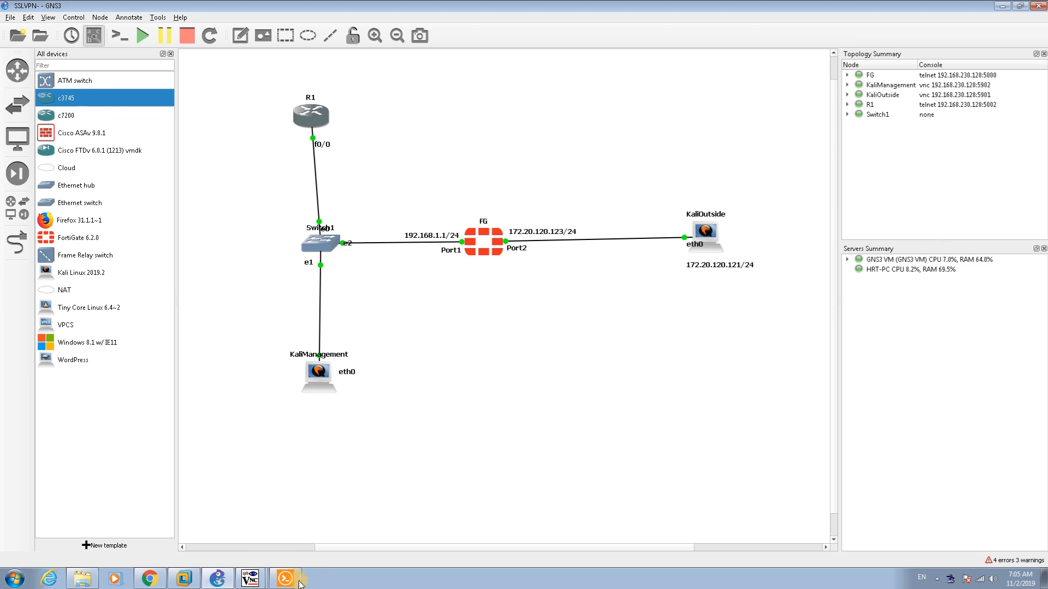
pyautogui.click(250, 577)
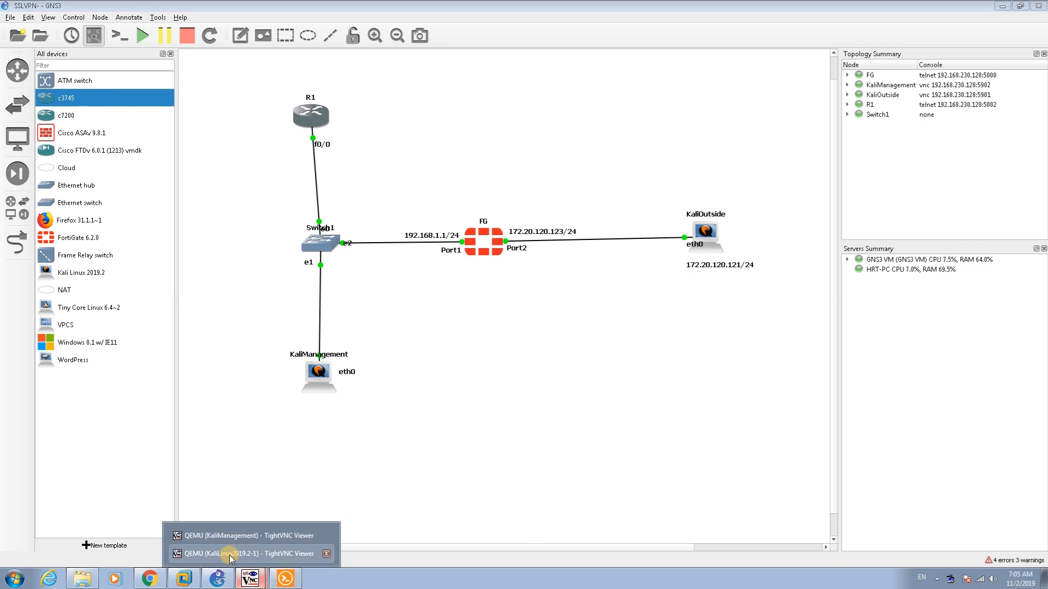
pyautogui.click(227, 538)
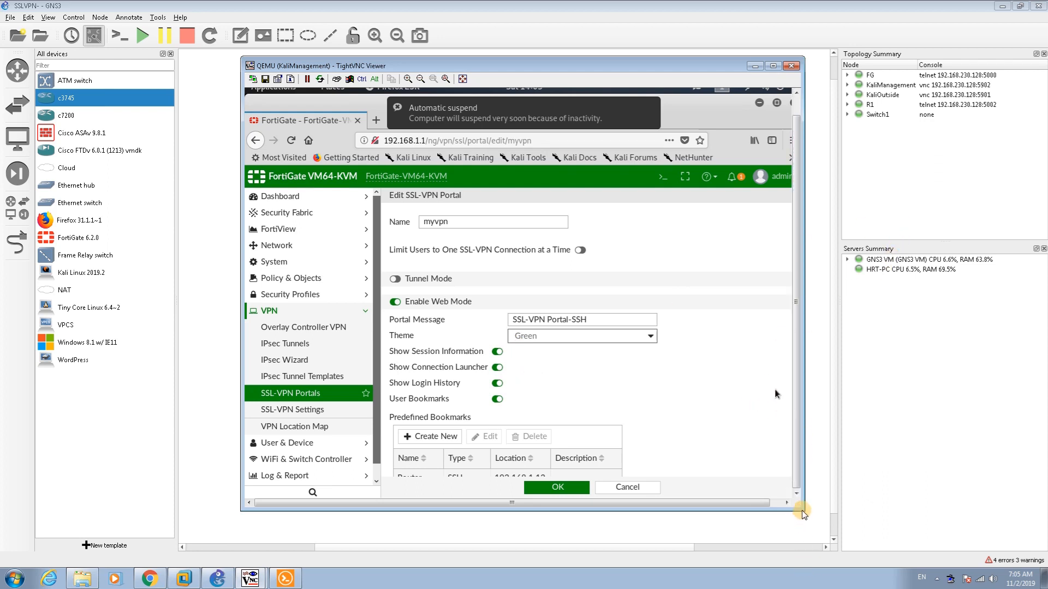
pyautogui.moveTo(802, 513); pyautogui.dragTo(875, 527)
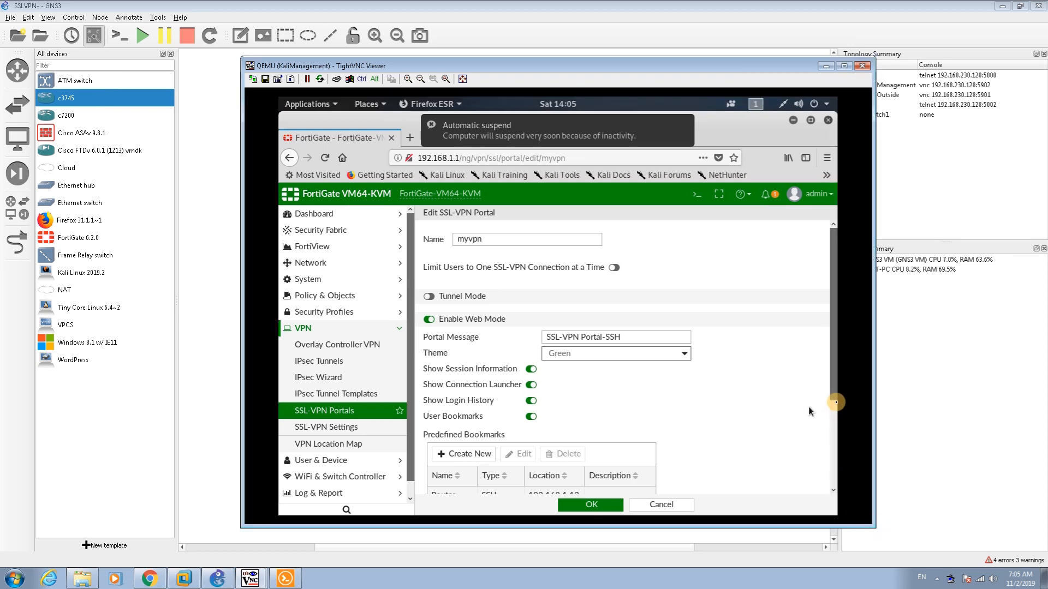
pyautogui.scroll(-3, 635, 463)
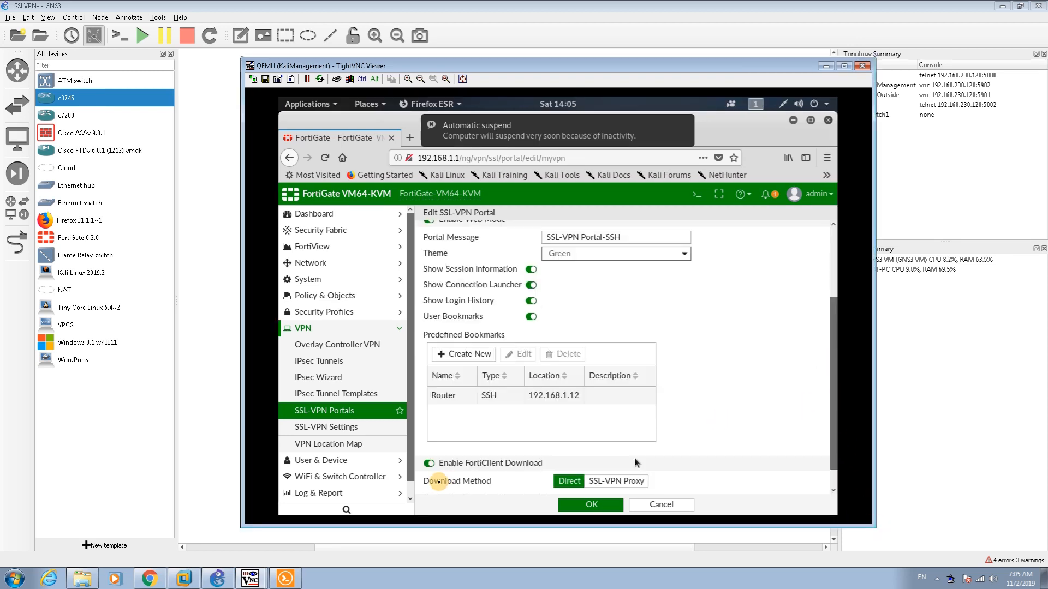
pyautogui.click(479, 401)
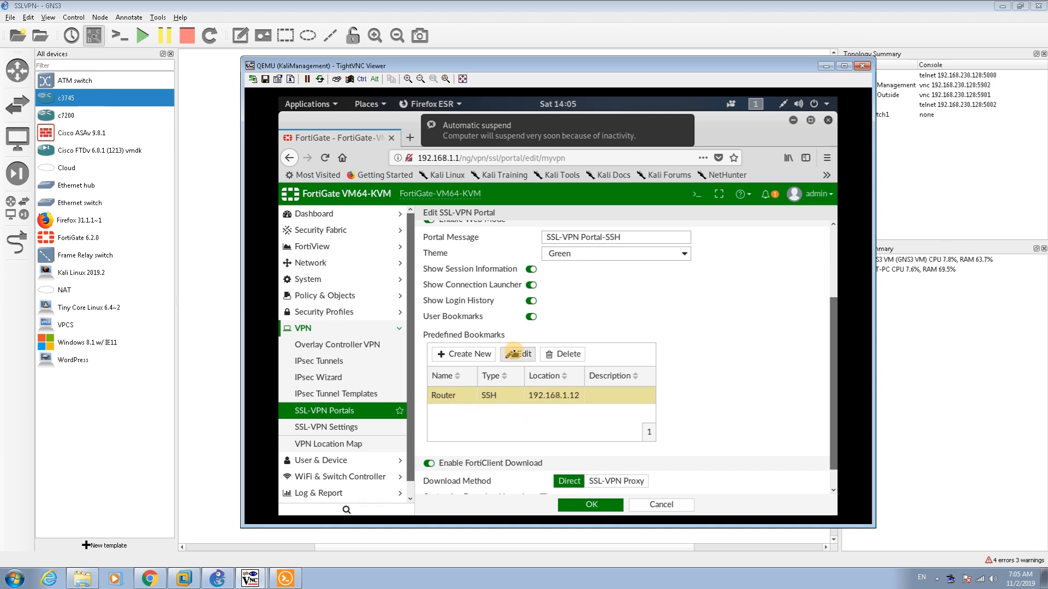
pyautogui.click(515, 353)
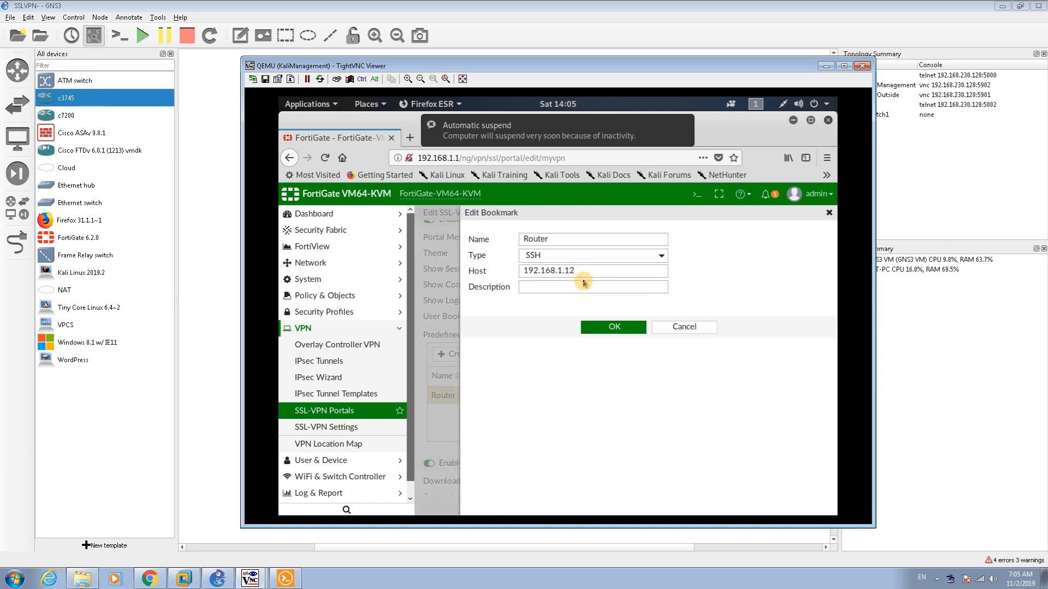
pyautogui.click(571, 256)
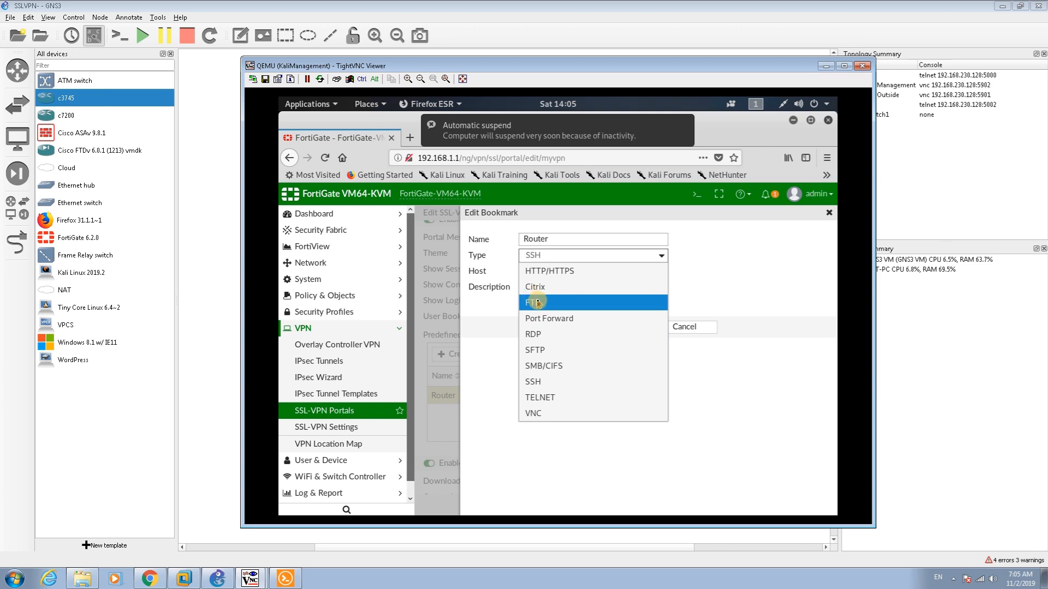
pyautogui.click(553, 383)
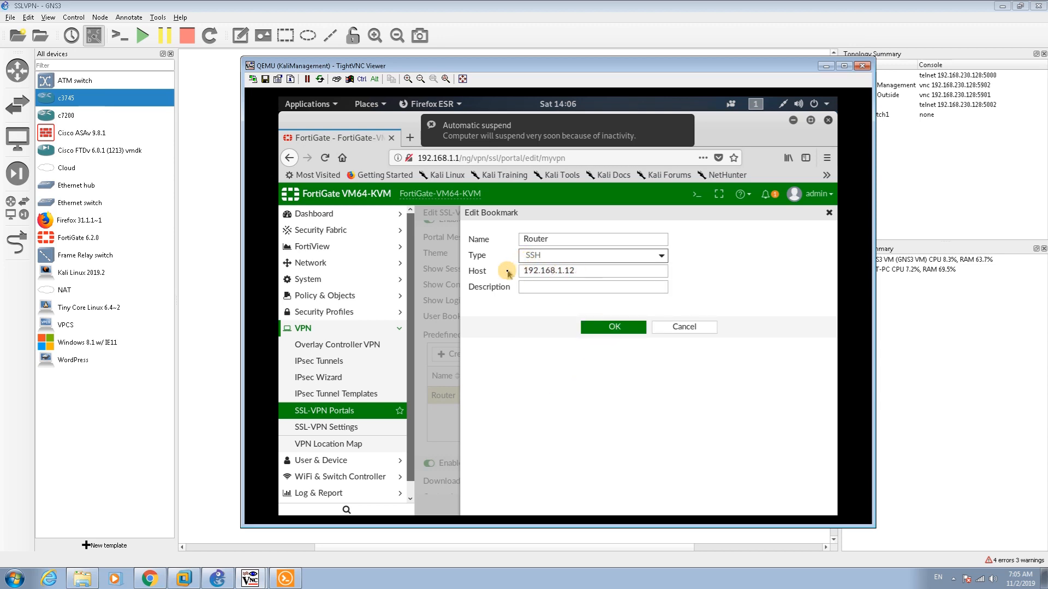
pyautogui.click(701, 330)
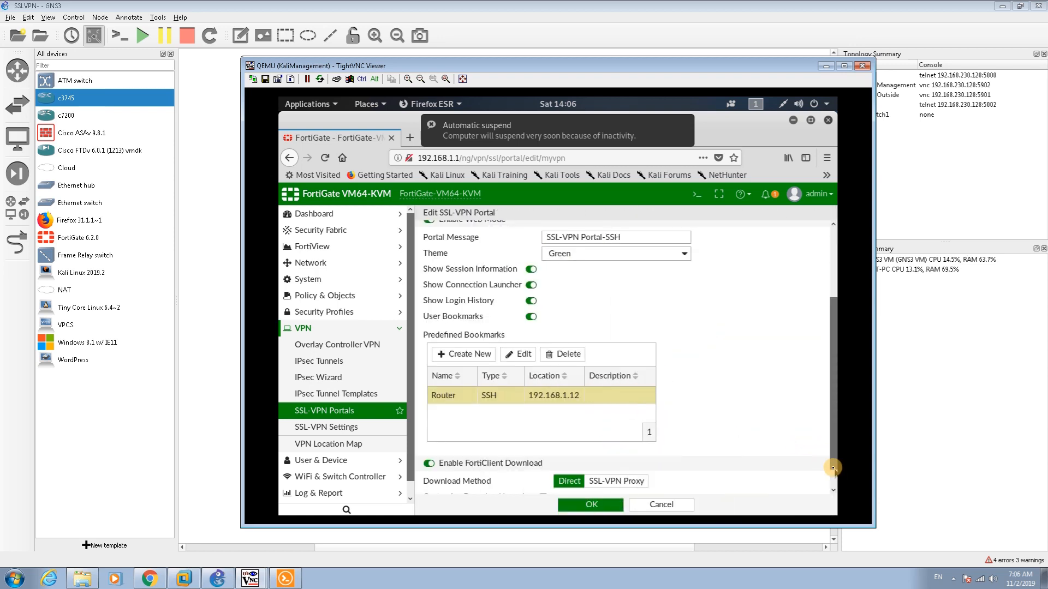
# Save the myvpn portal settings from the bottom of the edit form
pyautogui.scroll(-2, 834, 477)
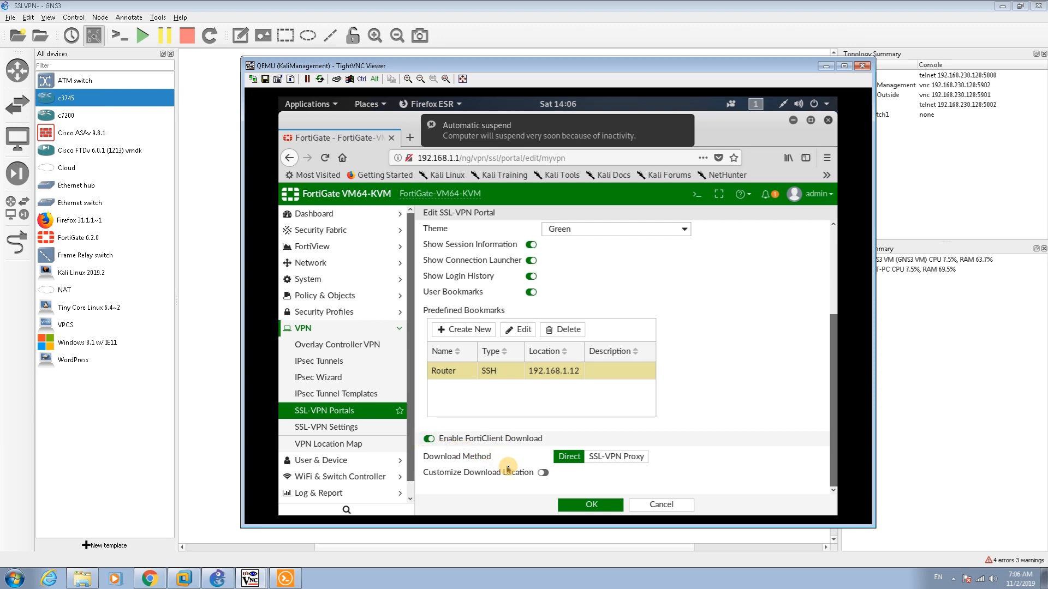
pyautogui.click(589, 503)
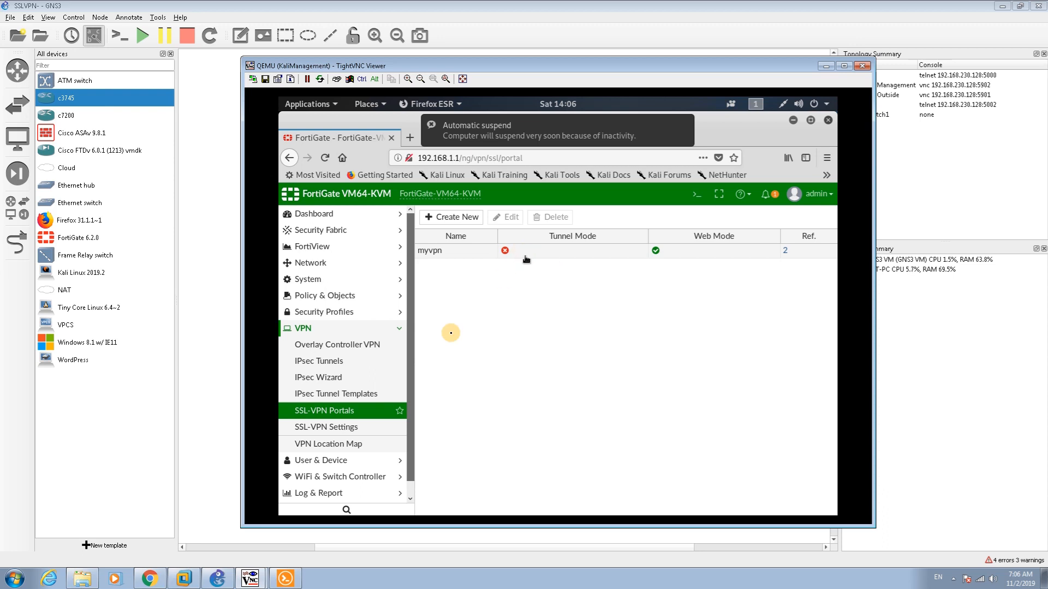
# Open SSL-VPN Settings and keep it listening on Outside (port2) at port 443
pyautogui.click(339, 429)
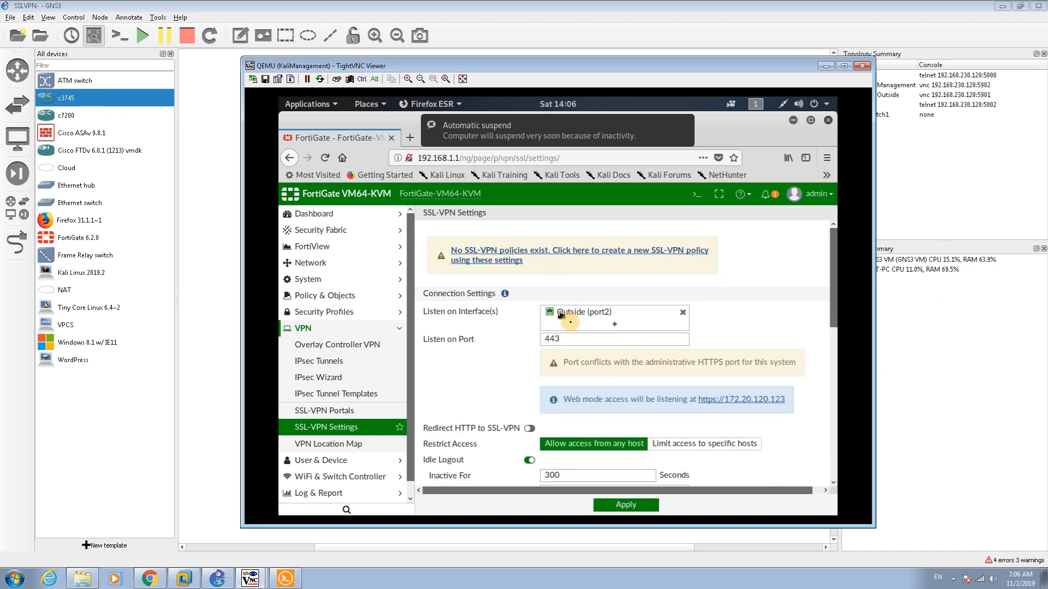
pyautogui.moveTo(562, 314)
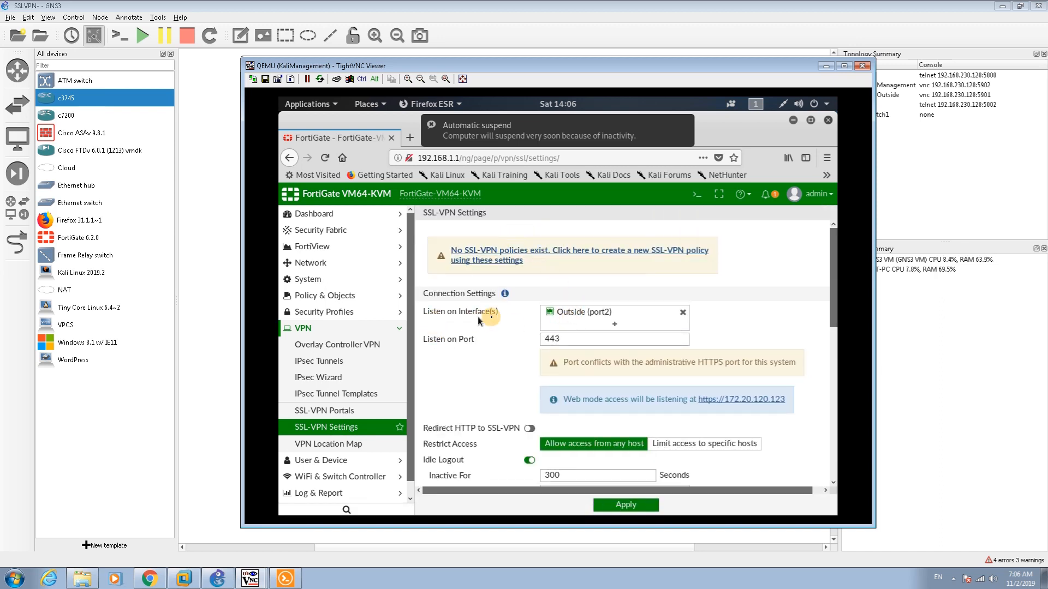
pyautogui.click(629, 66)
pyautogui.moveTo(629, 66); pyautogui.dragTo(551, 308)
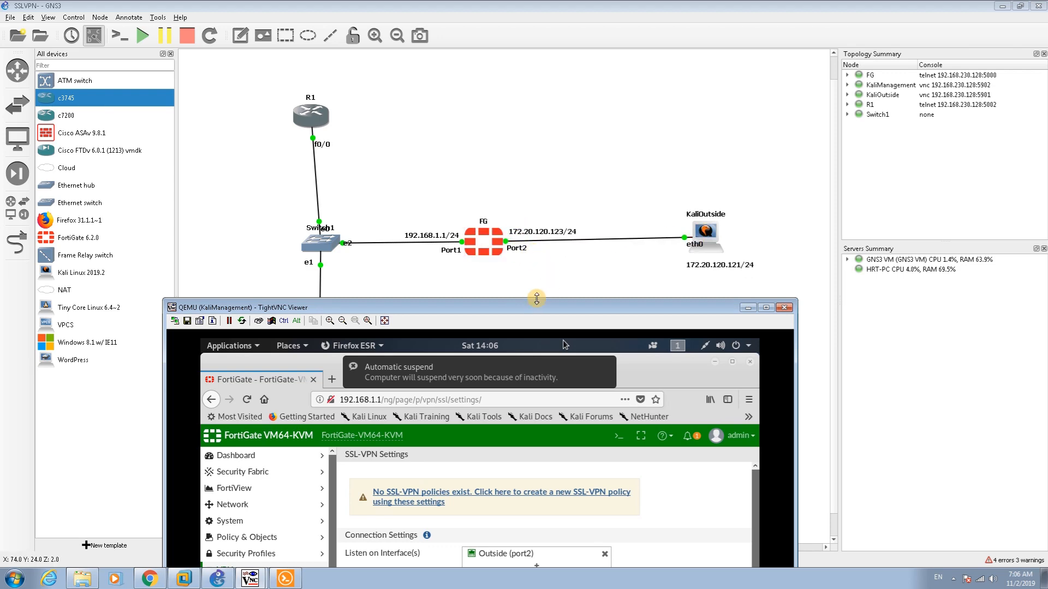
pyautogui.moveTo(525, 307); pyautogui.dragTo(508, 131)
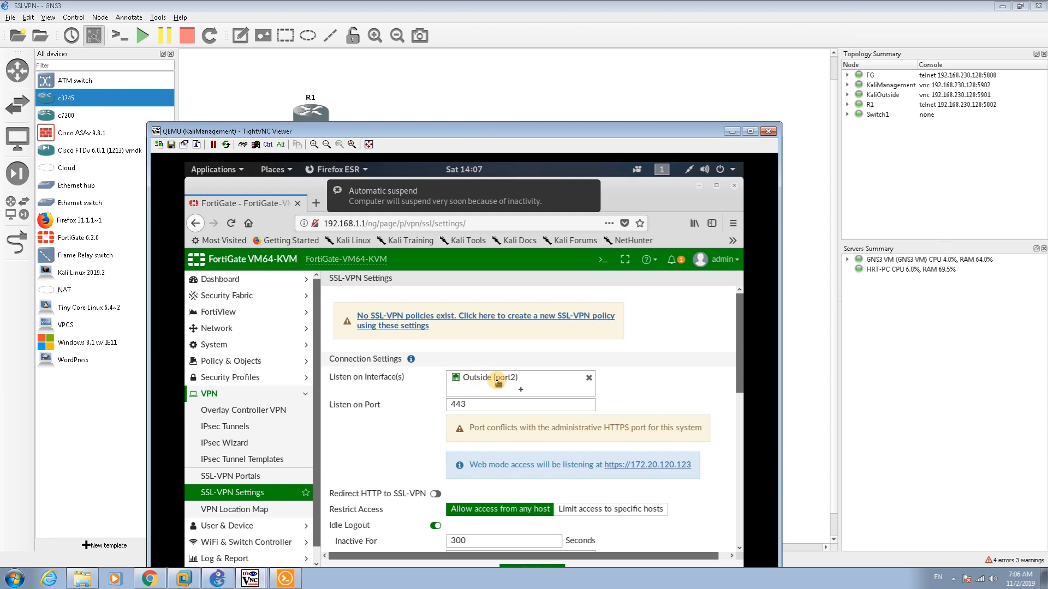
pyautogui.moveTo(554, 379)
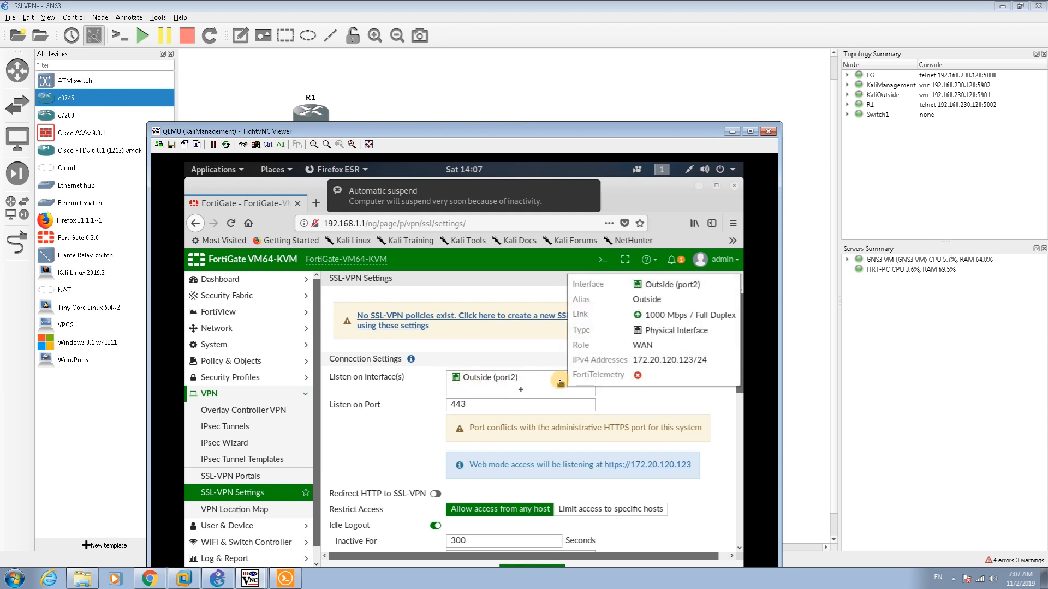
pyautogui.doubleClick(471, 405)
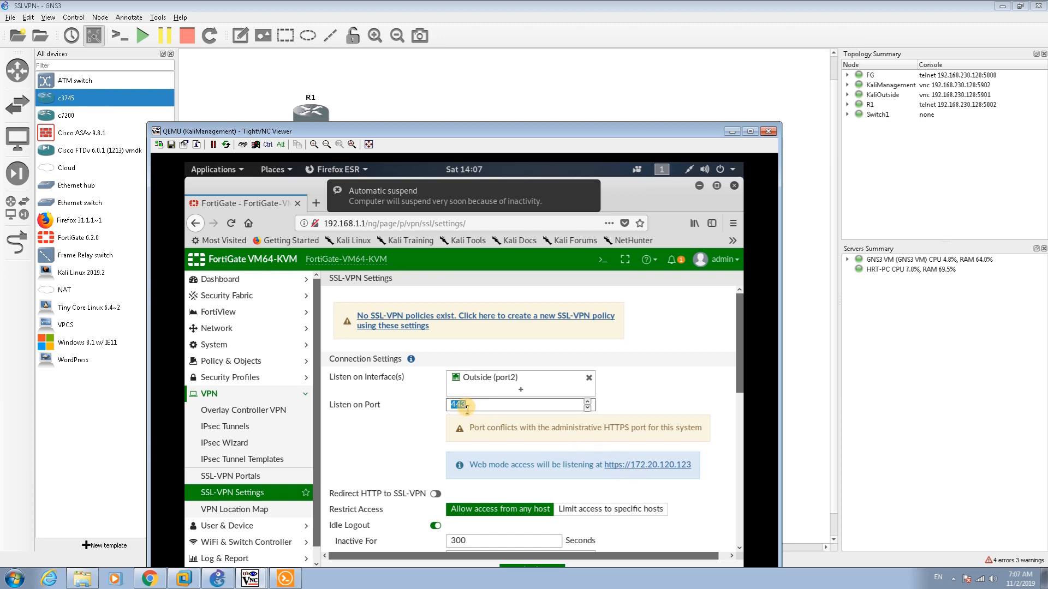
pyautogui.click(474, 159)
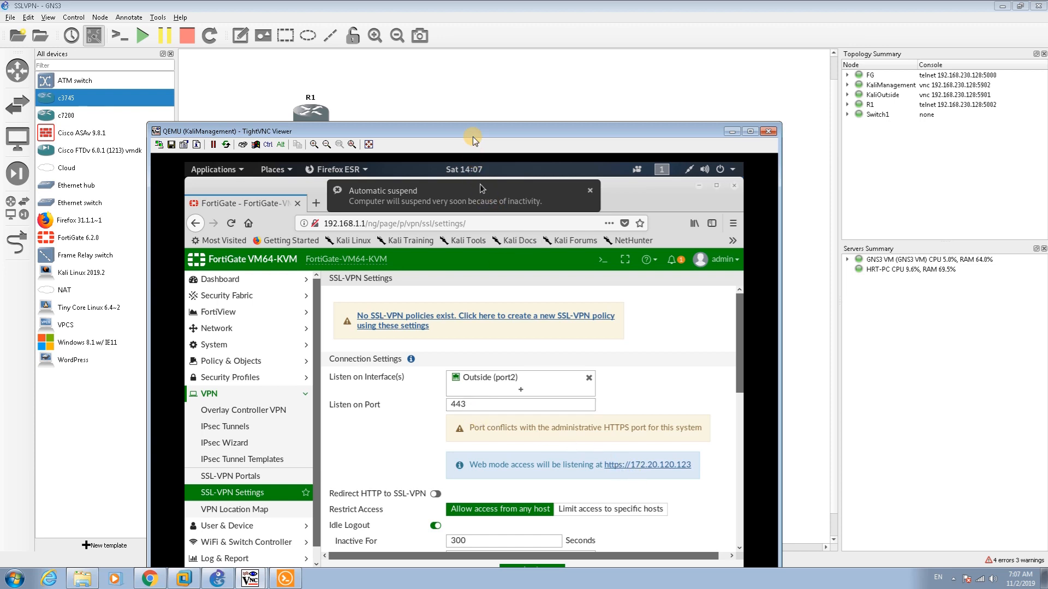
pyautogui.moveTo(473, 139); pyautogui.dragTo(439, 39)
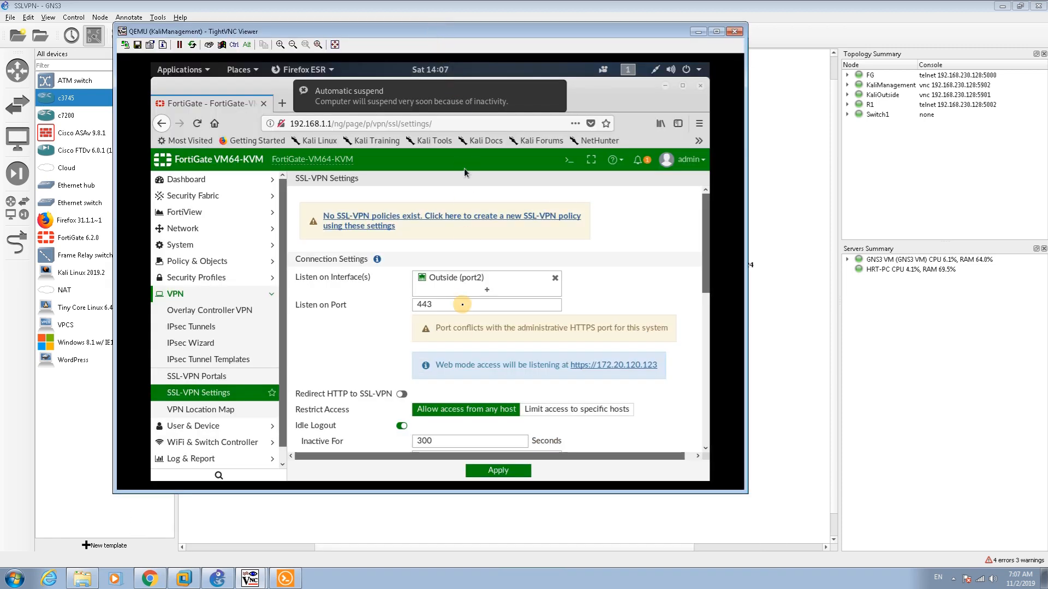
pyautogui.click(462, 304)
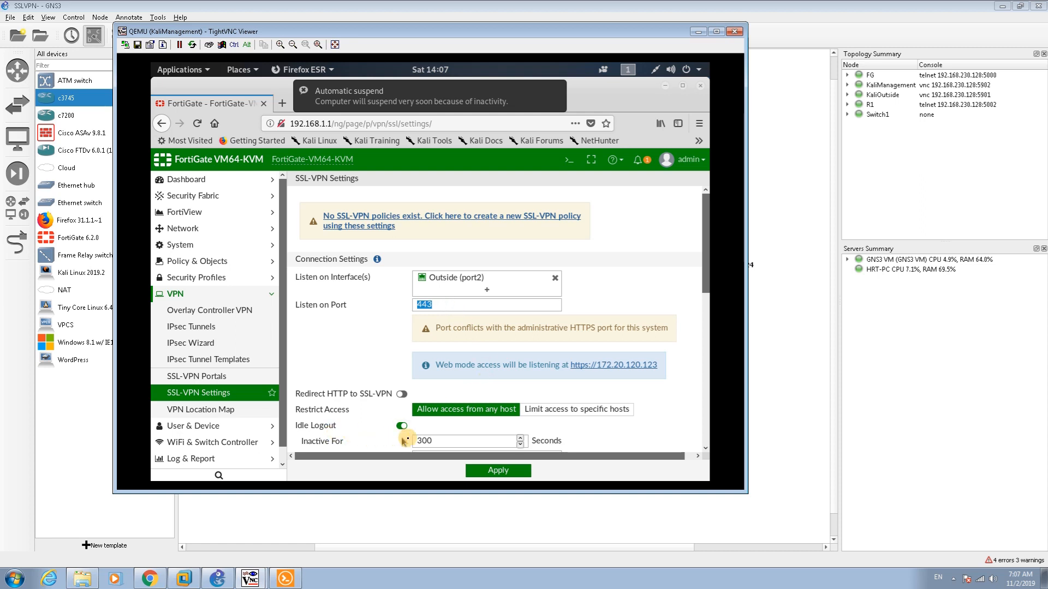
pyautogui.moveTo(707, 243); pyautogui.dragTo(714, 285)
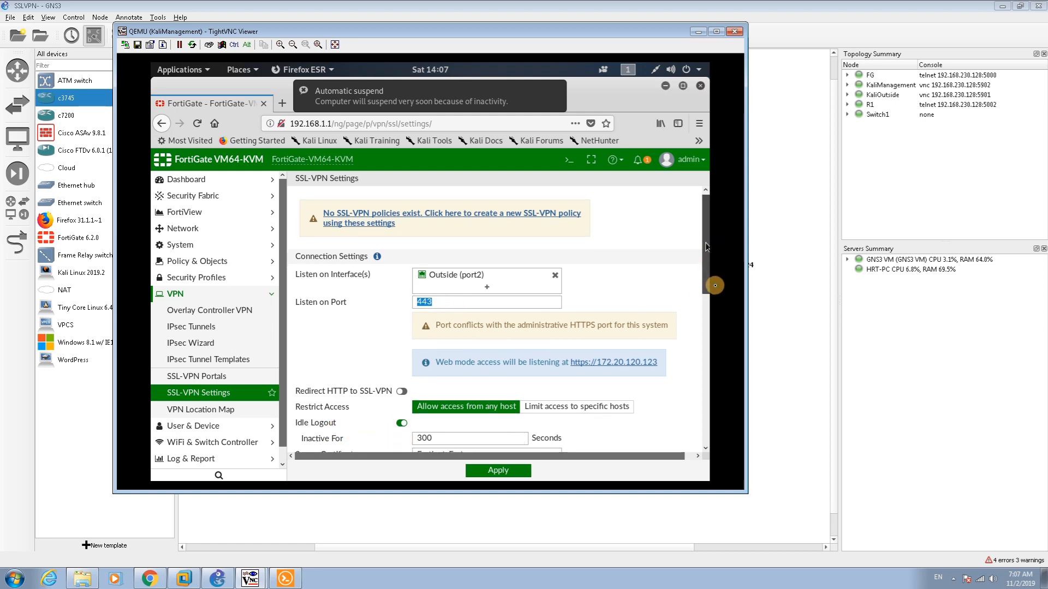
pyautogui.moveTo(715, 286); pyautogui.dragTo(538, 430)
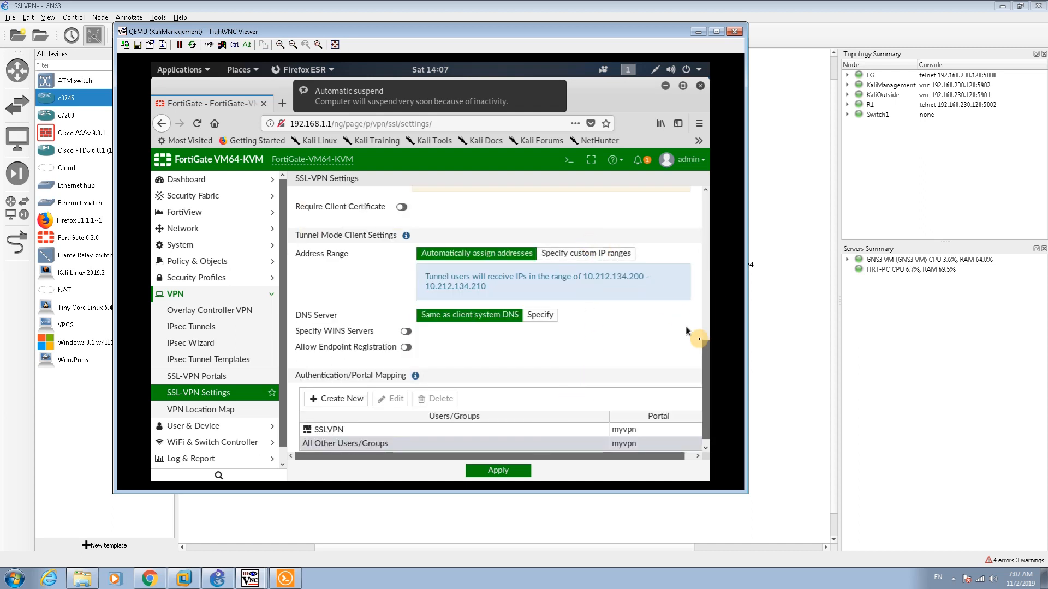
pyautogui.moveTo(708, 351); pyautogui.dragTo(704, 280)
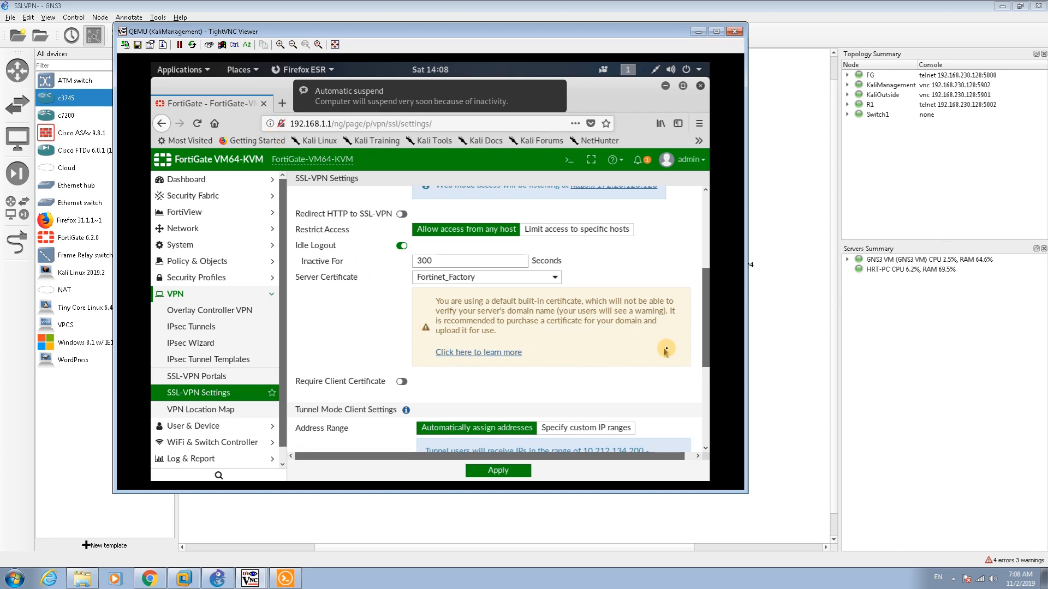
# Delete the SSLVPN group's row from the Authentication/Portal Mapping table
pyautogui.scroll(-2, 706, 349)
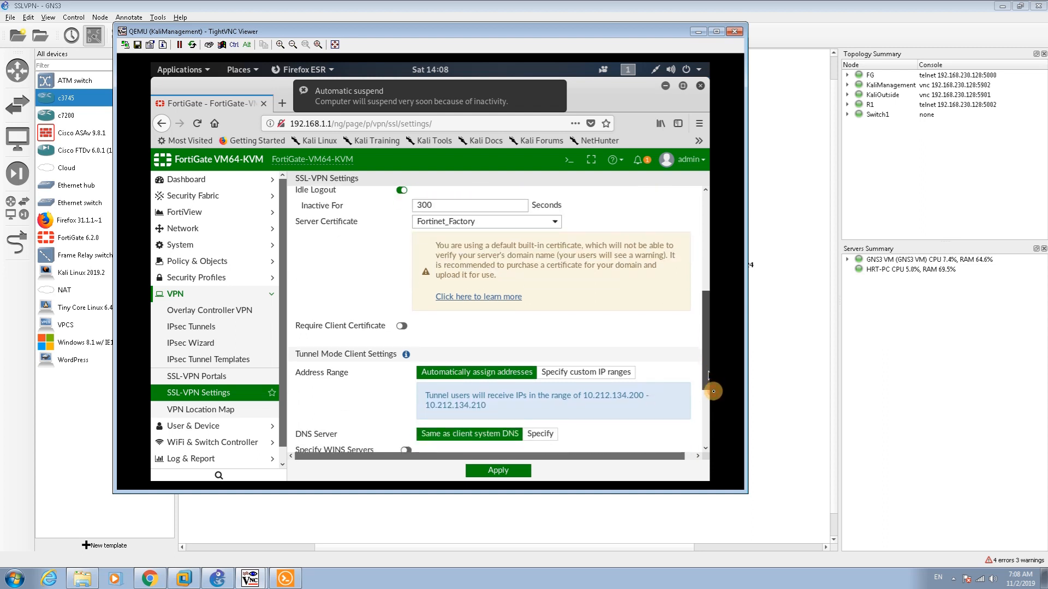
pyautogui.scroll(-1, 711, 391)
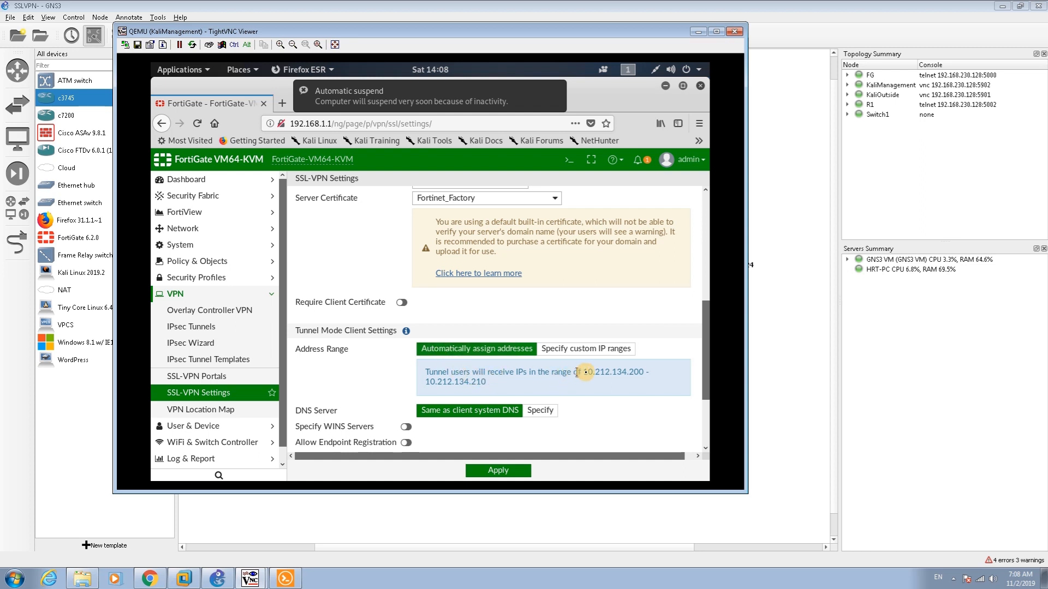
pyautogui.moveTo(588, 371); pyautogui.dragTo(655, 380)
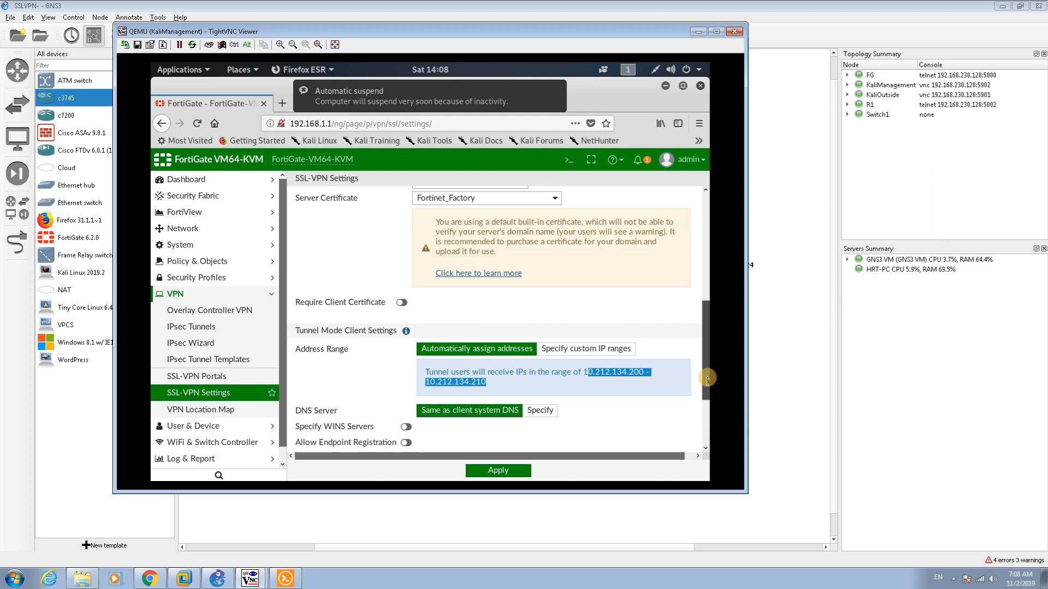
pyautogui.moveTo(708, 375); pyautogui.dragTo(706, 426)
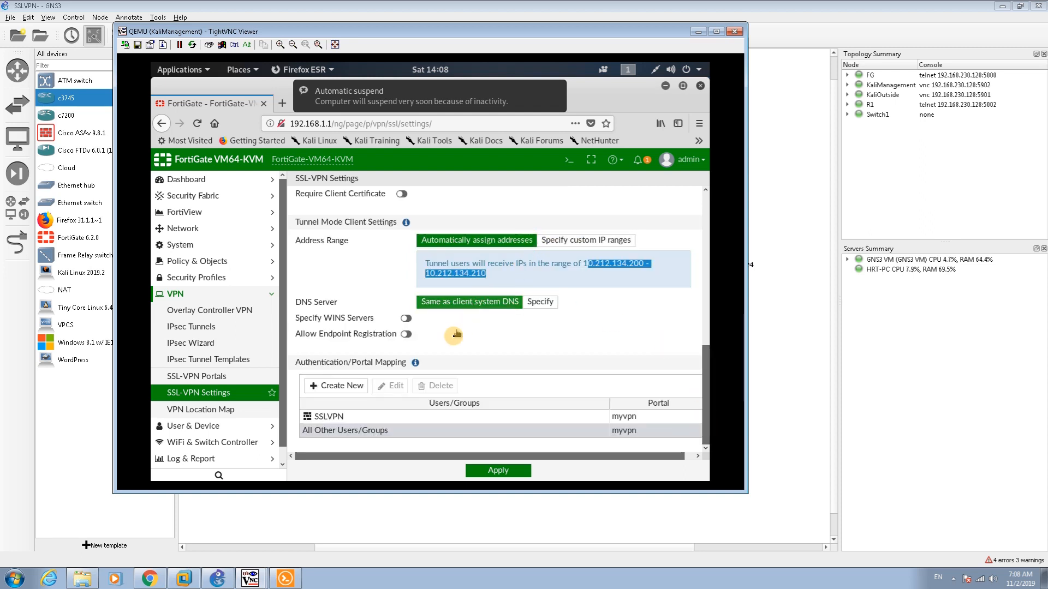
pyautogui.click(364, 420)
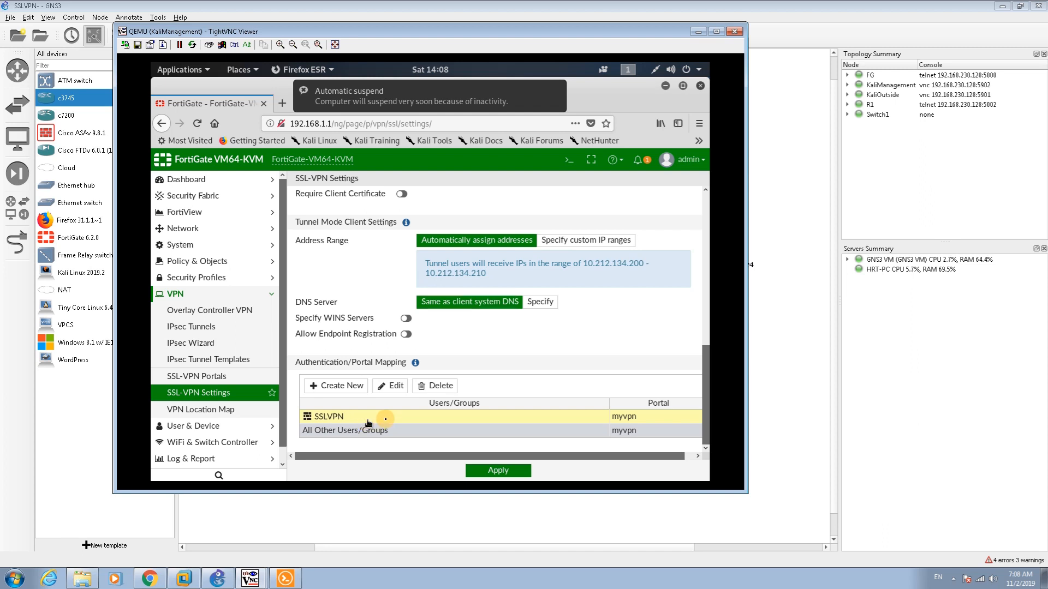
pyautogui.click(432, 389)
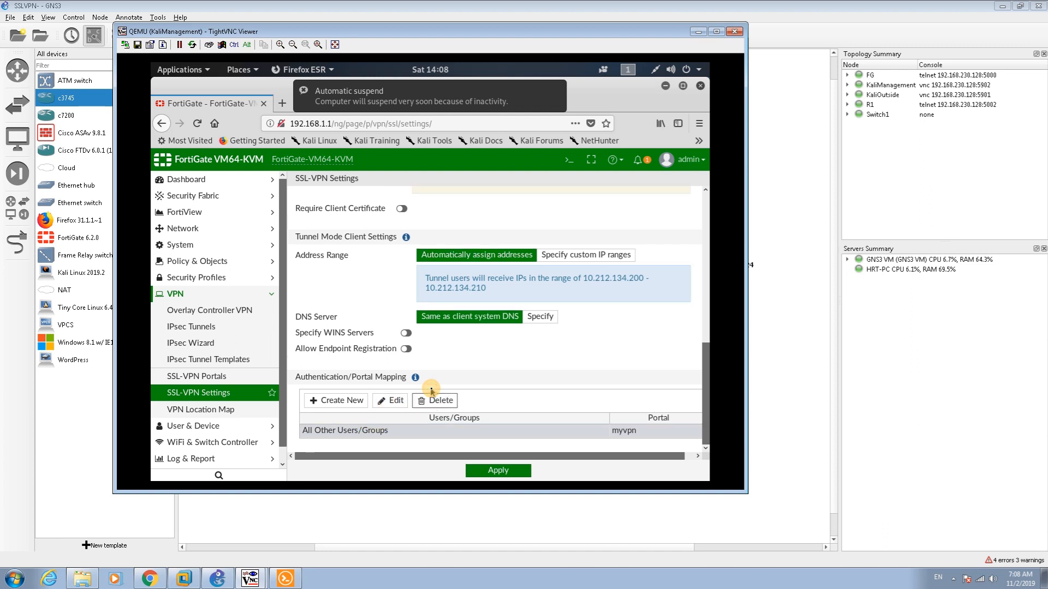
pyautogui.click(406, 431)
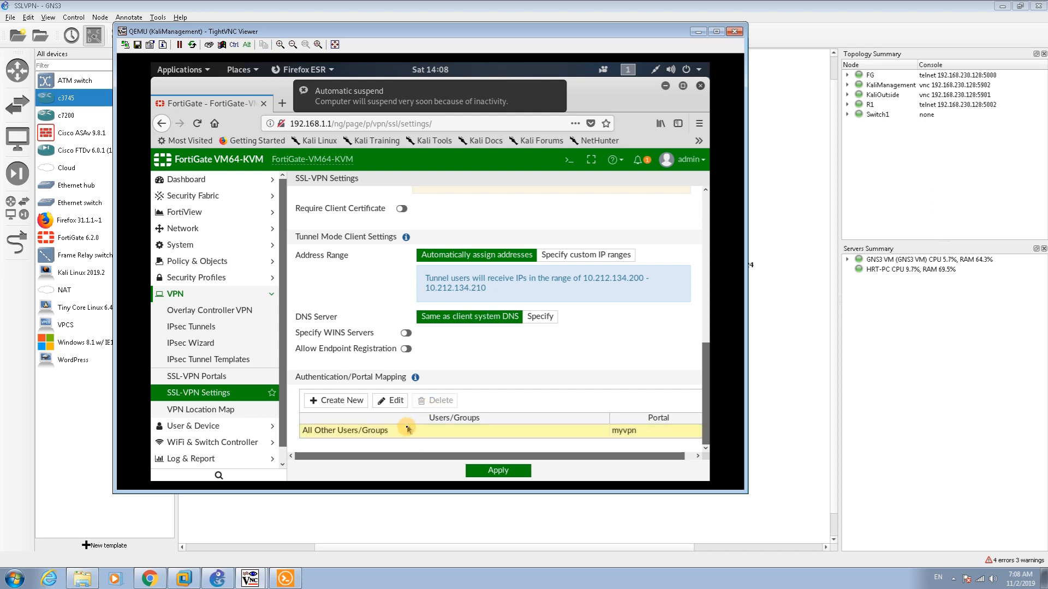
# Add a portal mapping that sends the SSLVPN-SSH group to the myvpn portal
pyautogui.click(334, 405)
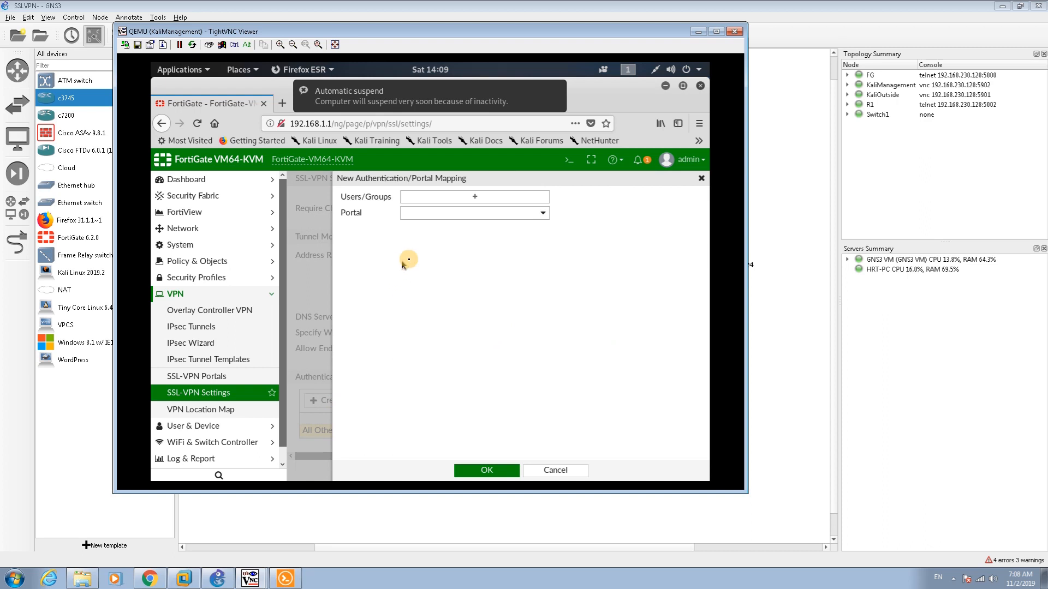
pyautogui.click(470, 201)
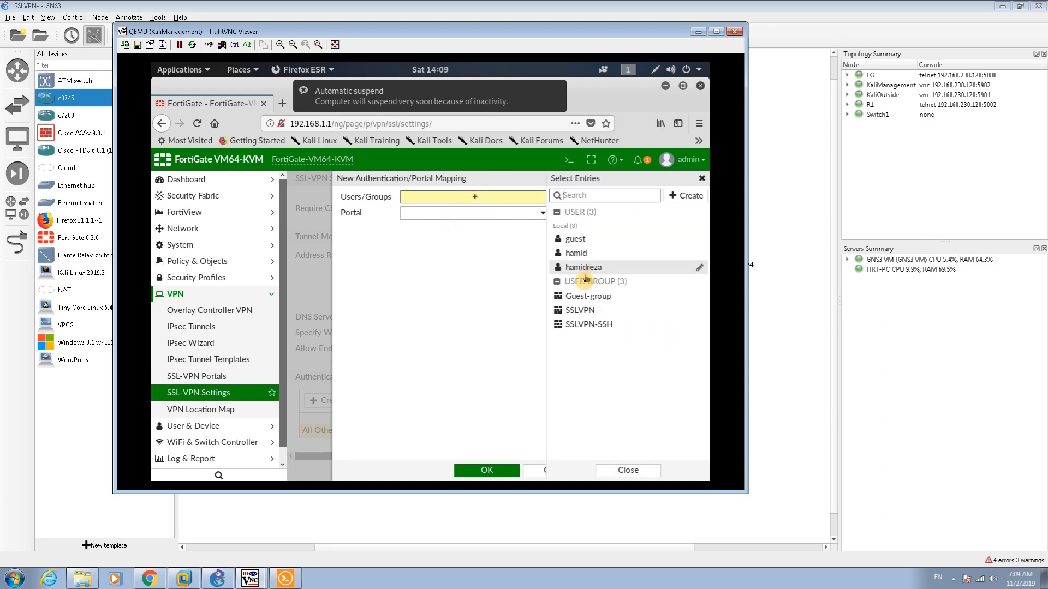
pyautogui.click(581, 325)
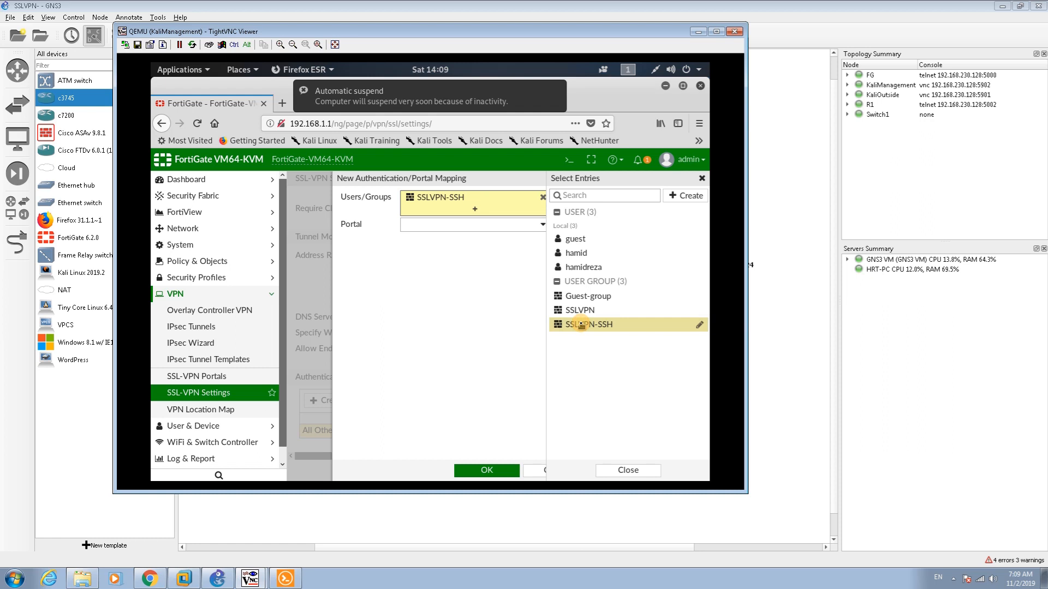
pyautogui.click(472, 226)
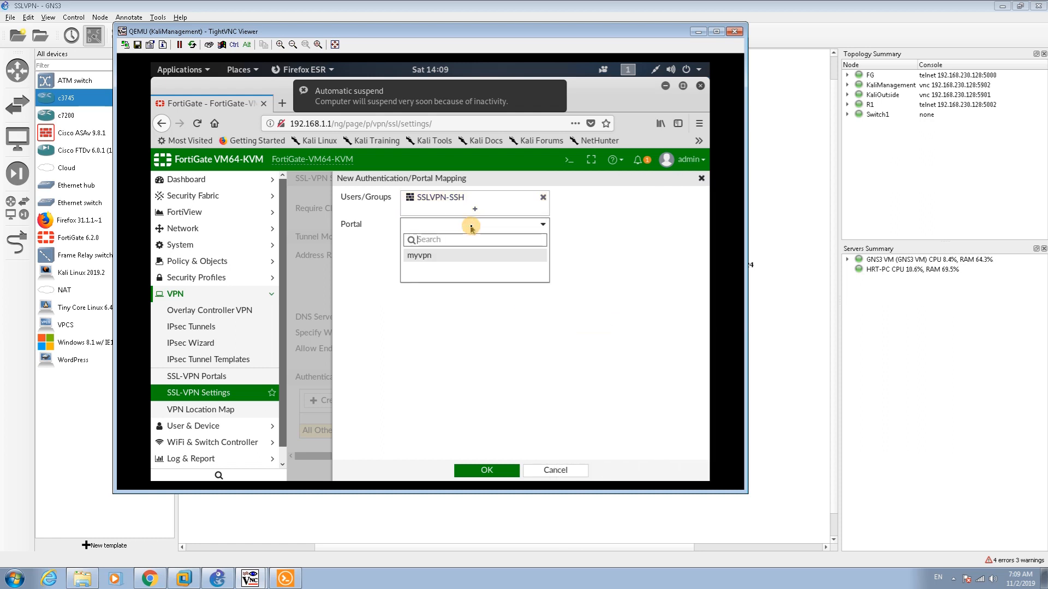
pyautogui.click(434, 256)
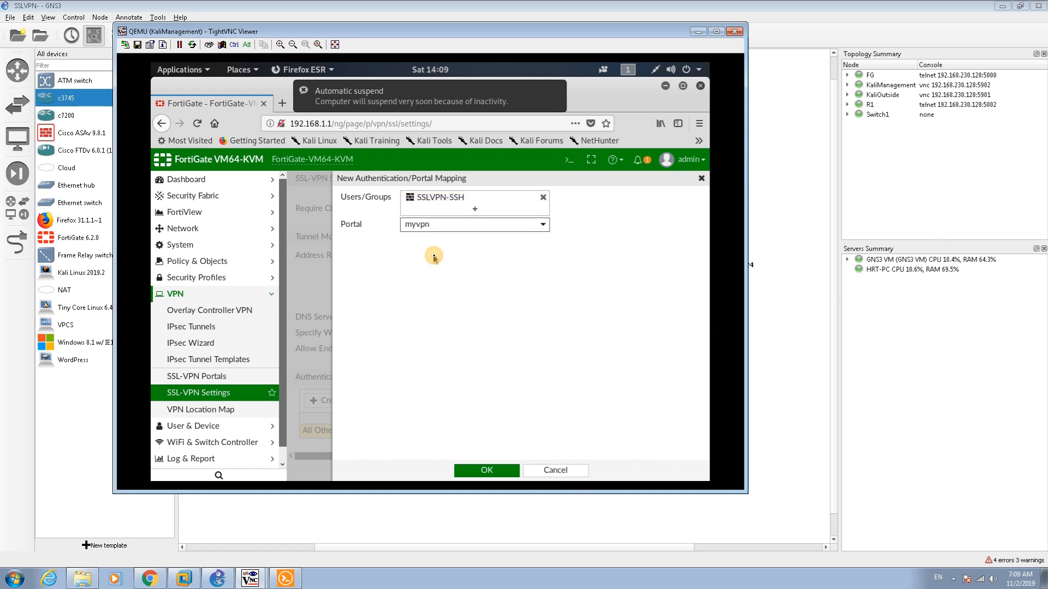
pyautogui.click(477, 469)
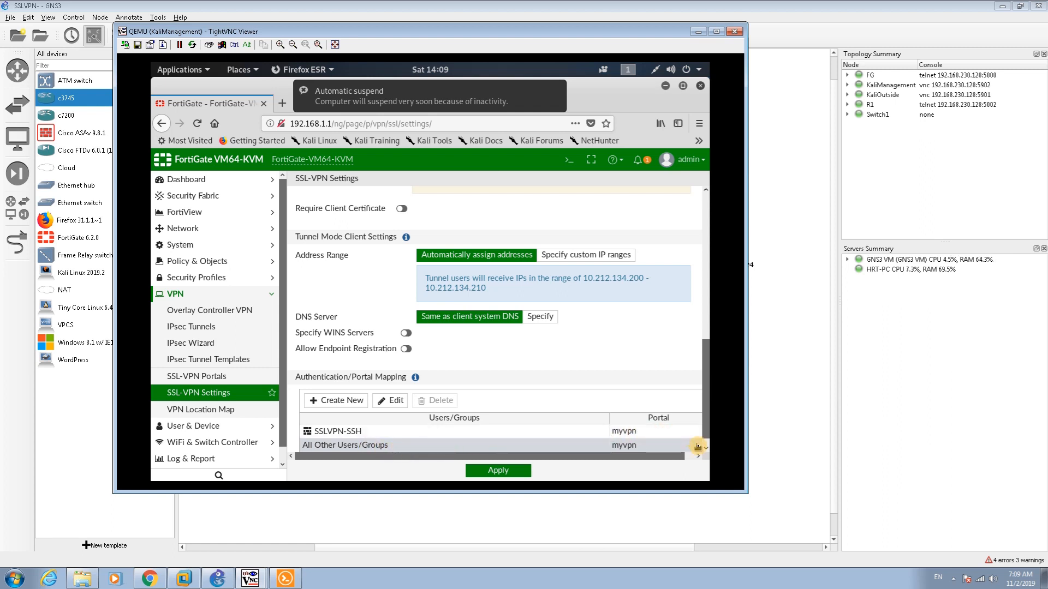
# Apply the SSL-VPN settings and accept the default-certificate warning
pyautogui.click(706, 449)
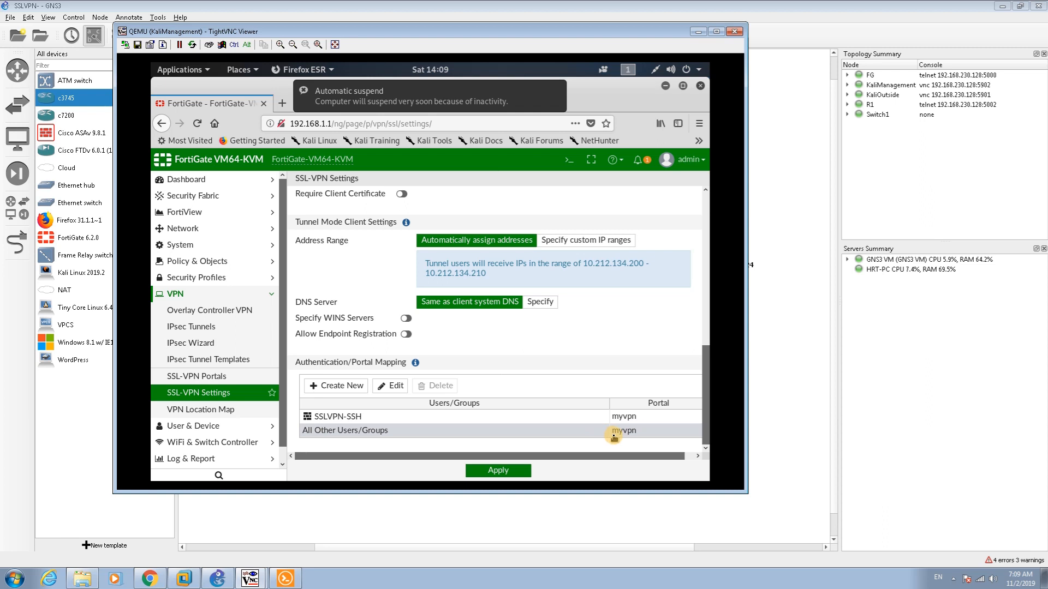
pyautogui.click(494, 419)
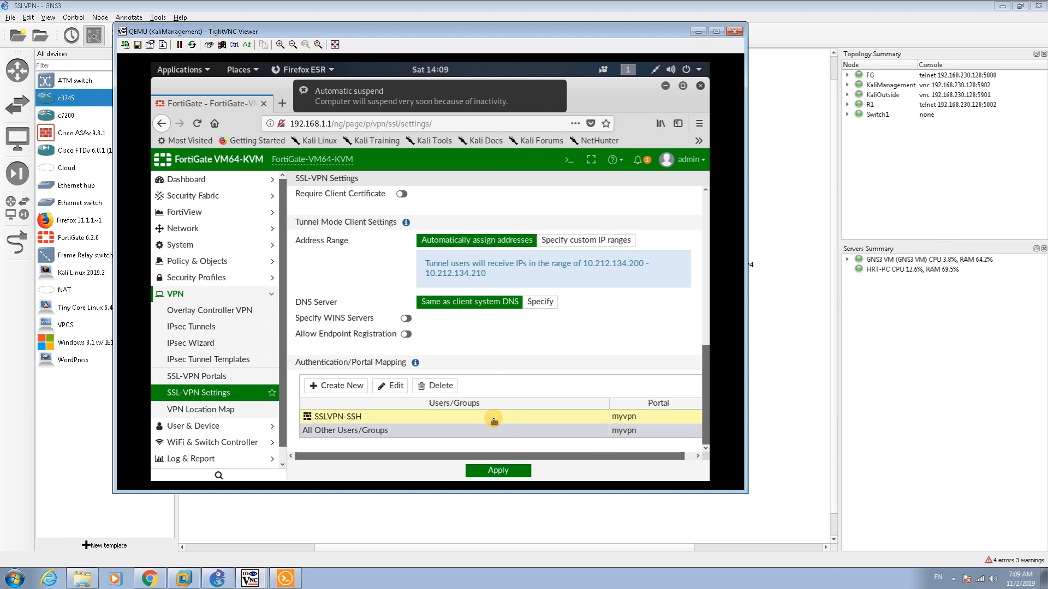
pyautogui.click(449, 434)
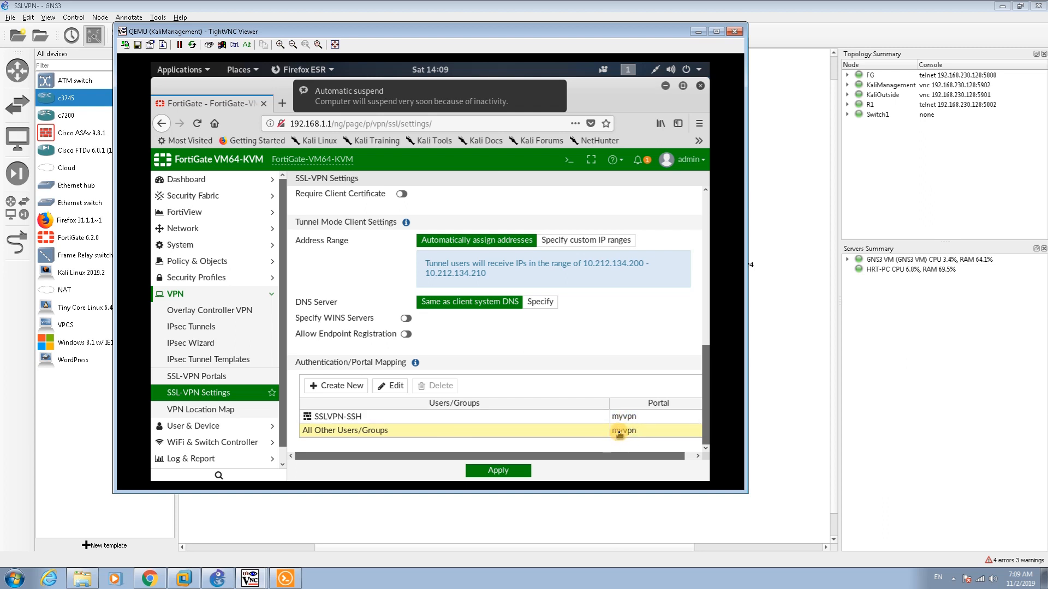
pyautogui.click(491, 471)
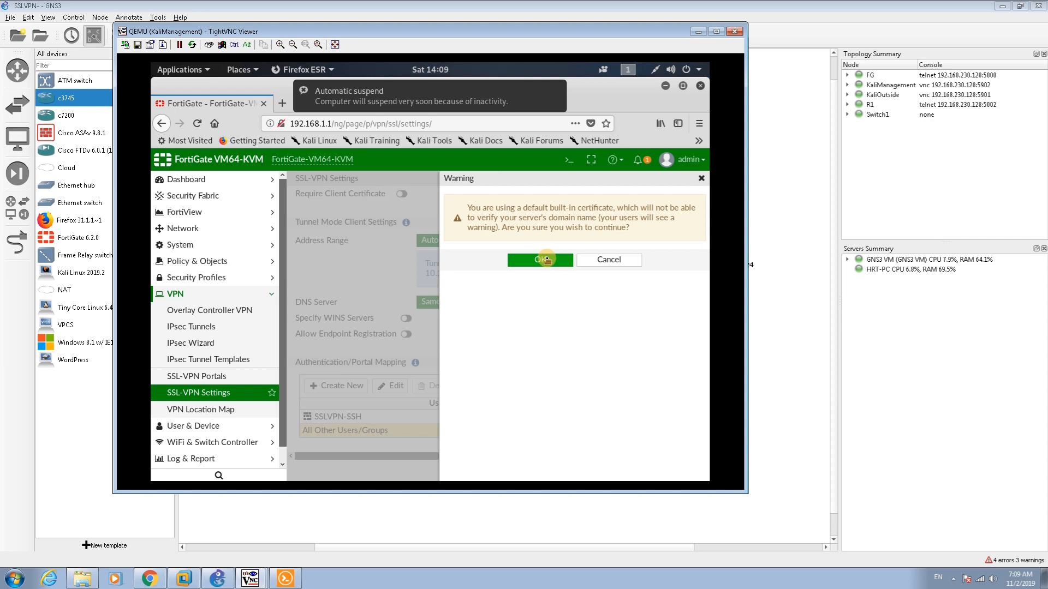
pyautogui.click(546, 259)
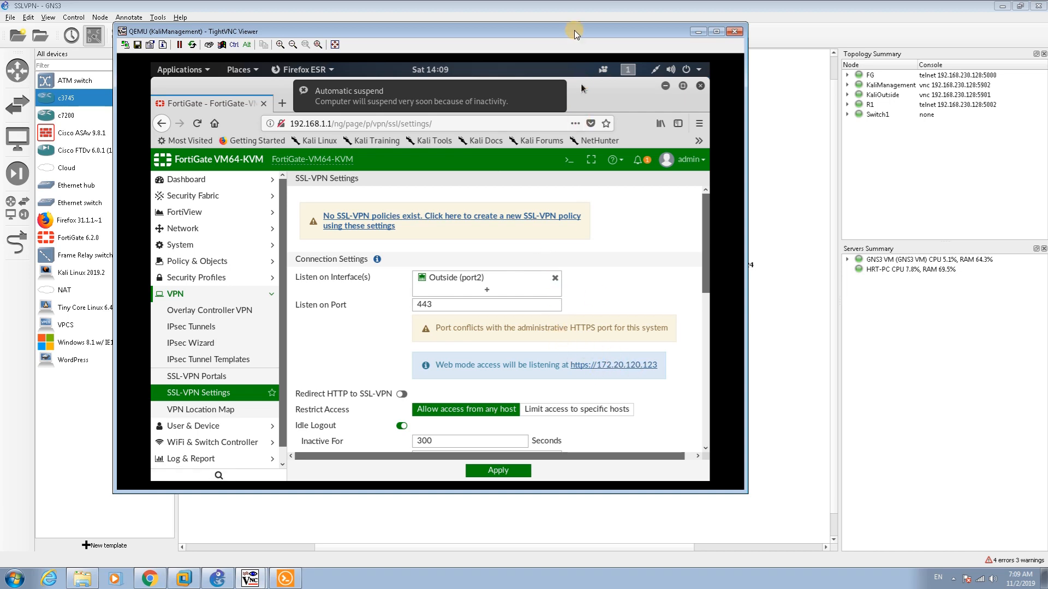
# Move the KaliManagement viewer aside to reveal the topology, then back into view
pyautogui.moveTo(574, 31); pyautogui.dragTo(377, 67)
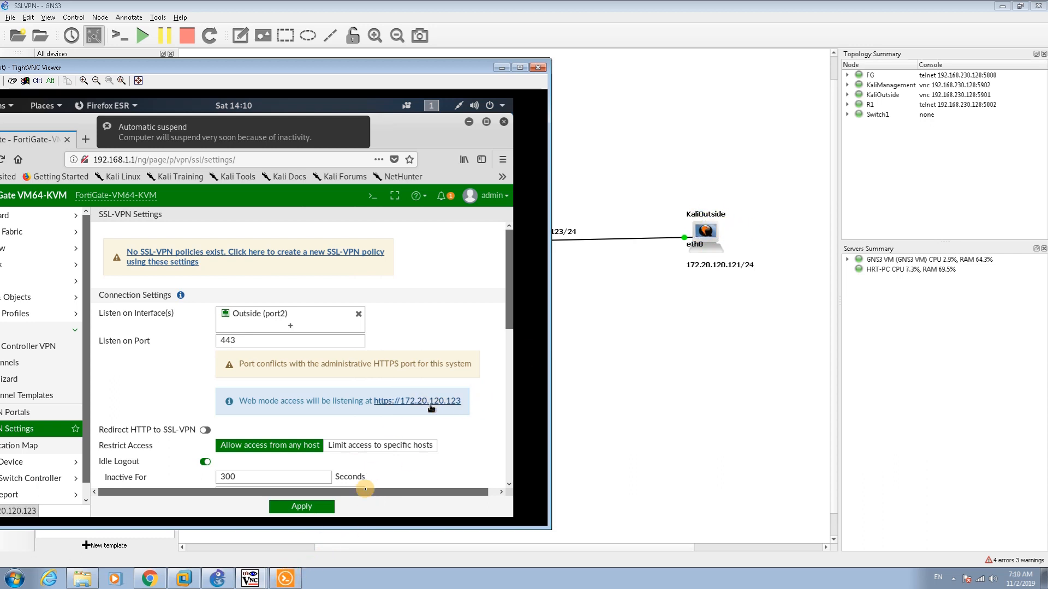
pyautogui.click(261, 582)
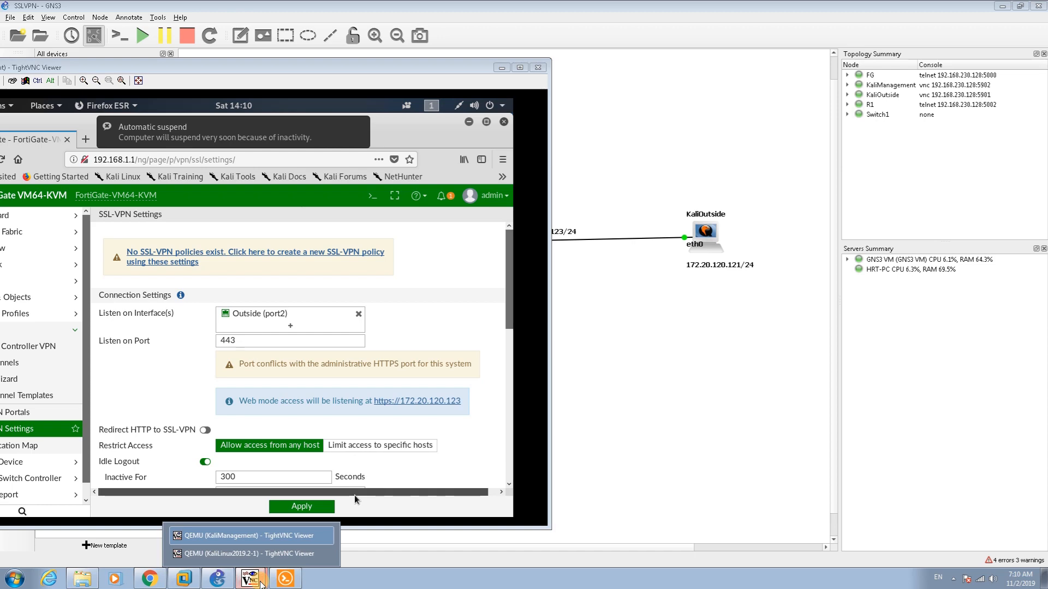
pyautogui.moveTo(312, 69); pyautogui.dragTo(602, 78)
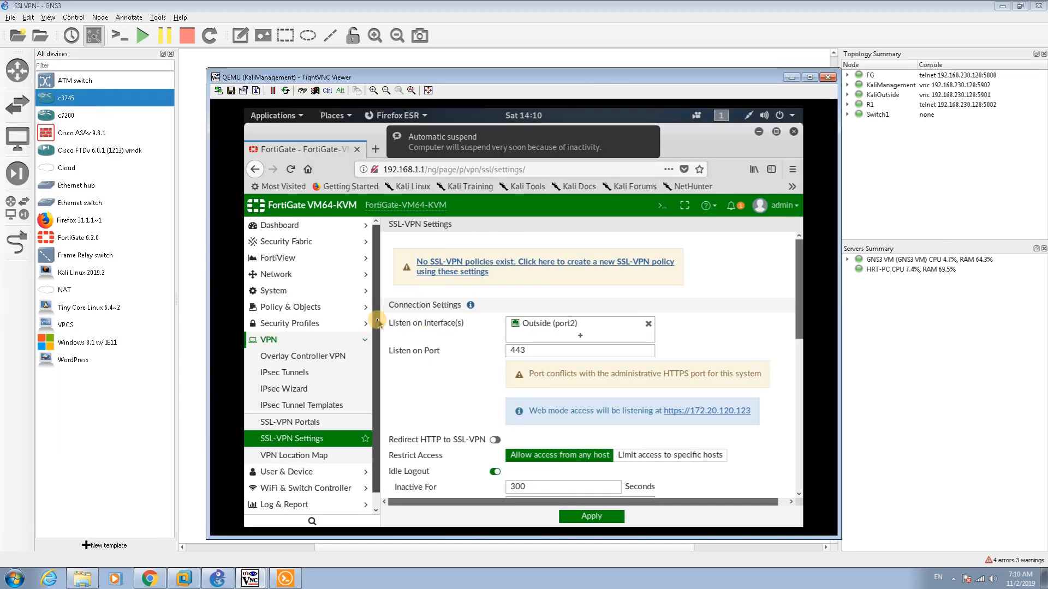
# Create a new IPv4 firewall policy and enter its name, Portal-SSH
pyautogui.click(315, 313)
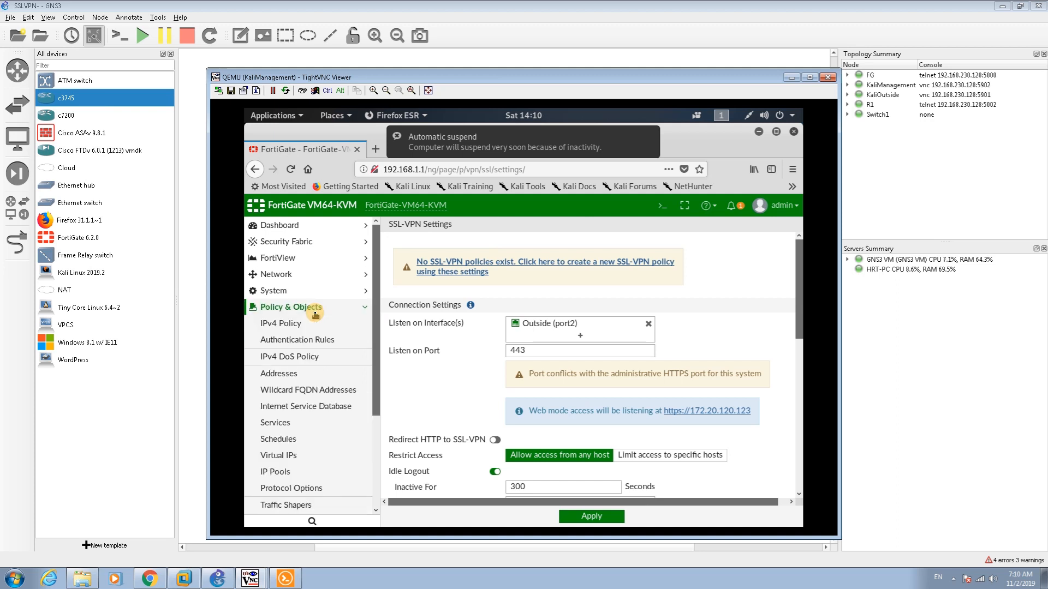
pyautogui.click(302, 326)
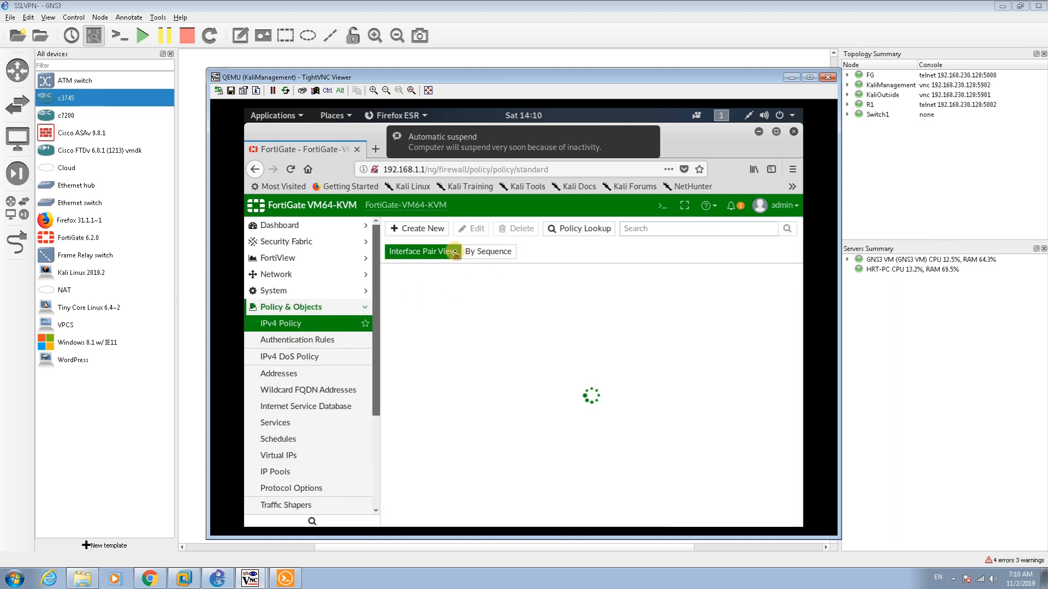
pyautogui.click(425, 230)
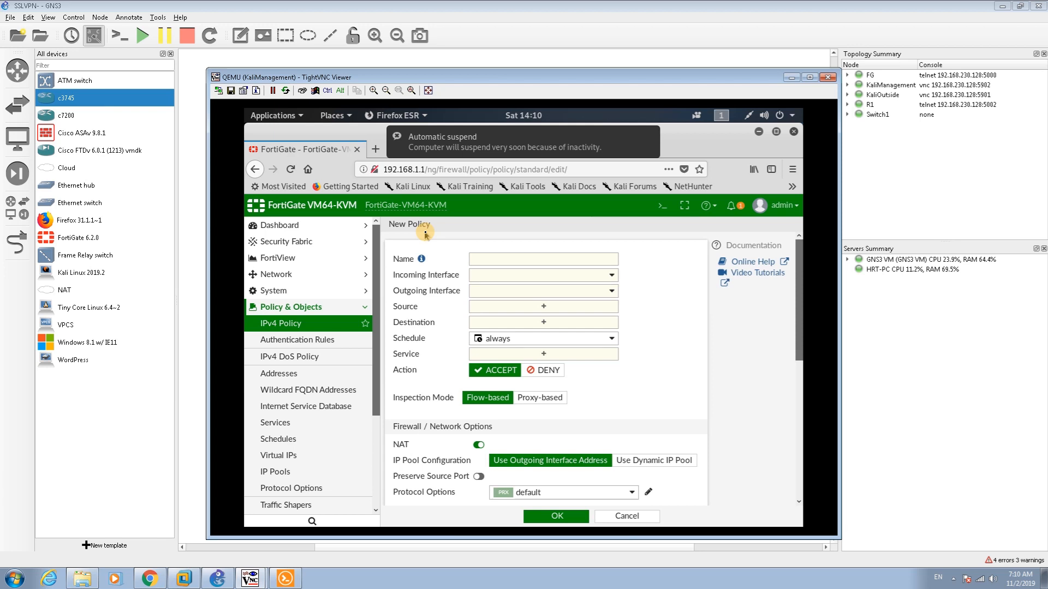
pyautogui.click(494, 259)
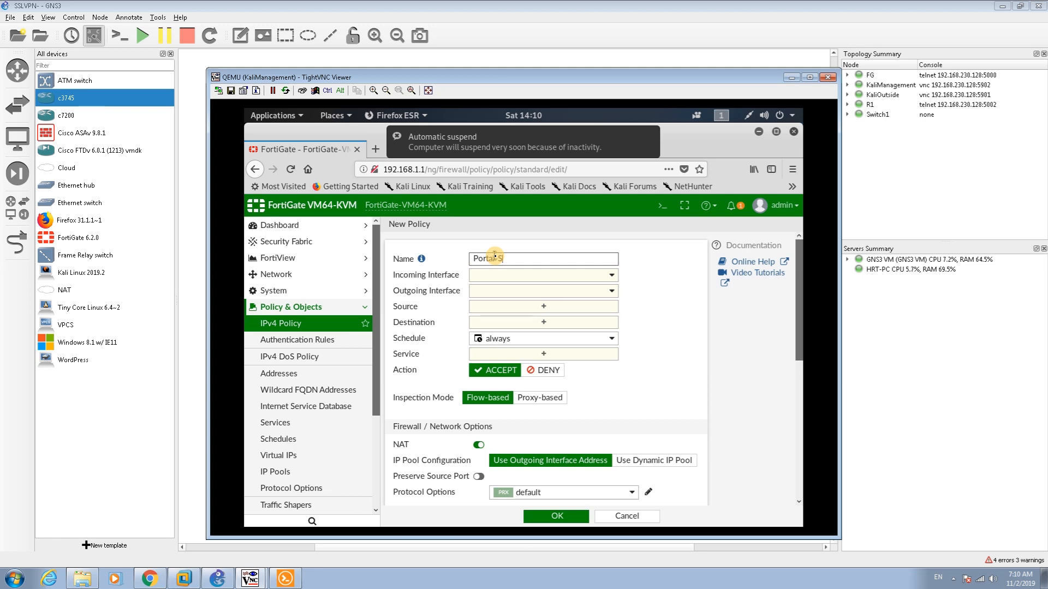
# Set the incoming interface to the SSL-VPN tunnel (ssl.root) and the outgoing interface to port1
pyautogui.click(532, 273)
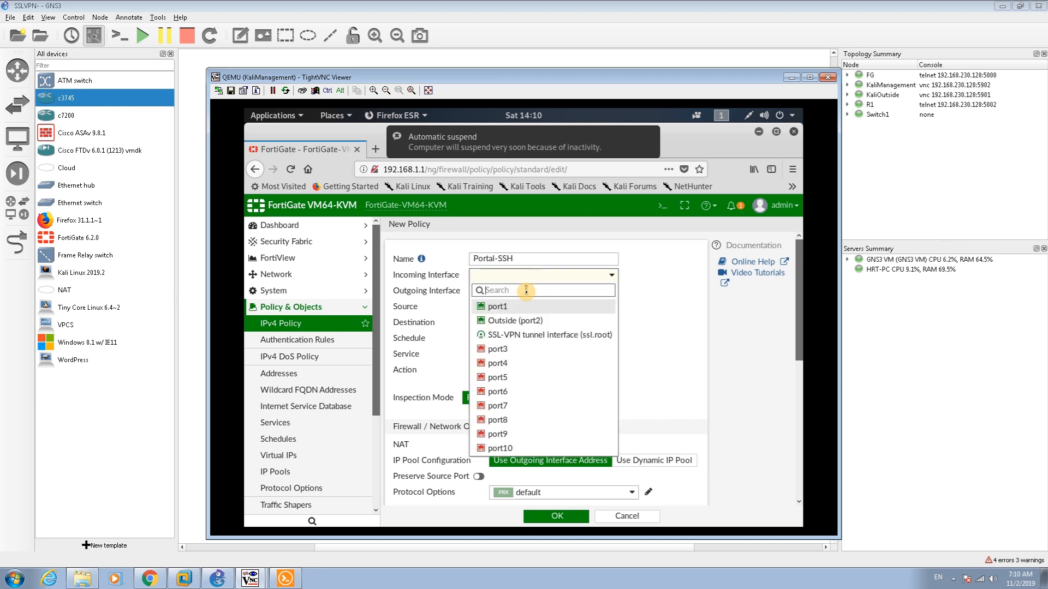
pyautogui.moveTo(527, 334)
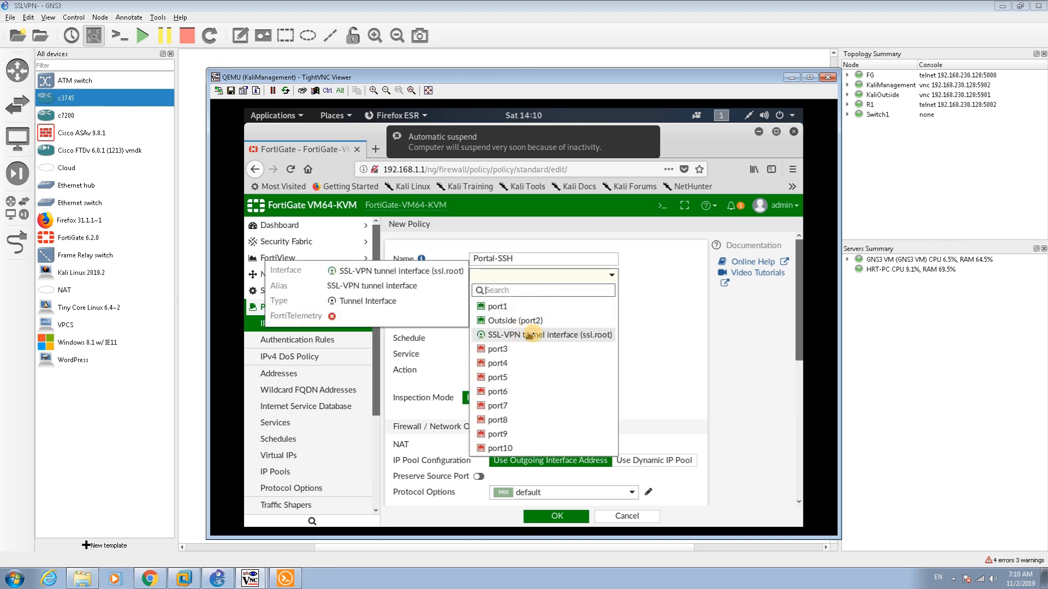
pyautogui.click(545, 334)
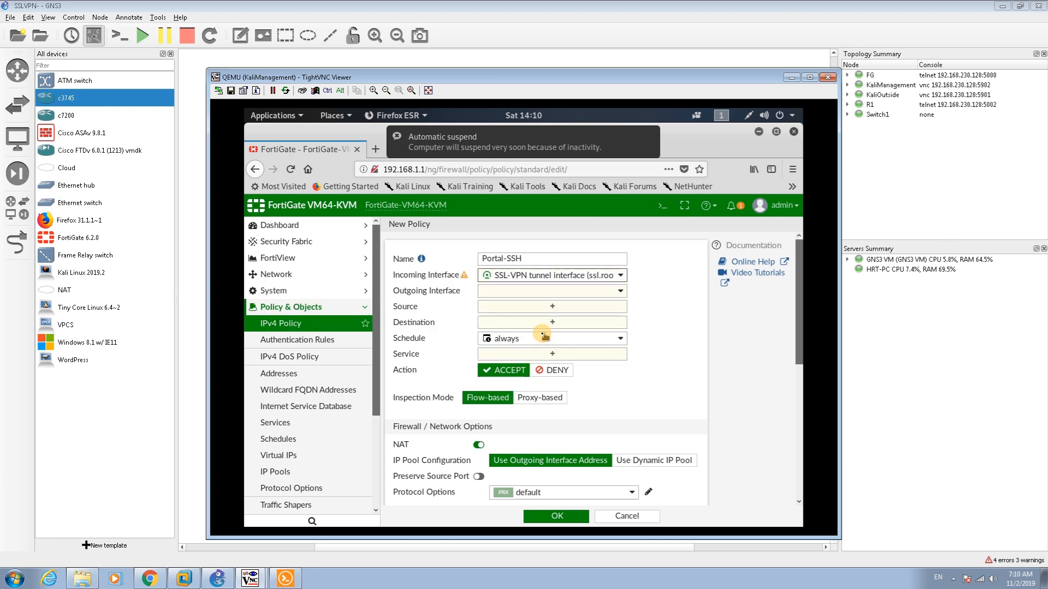
pyautogui.moveTo(545, 338)
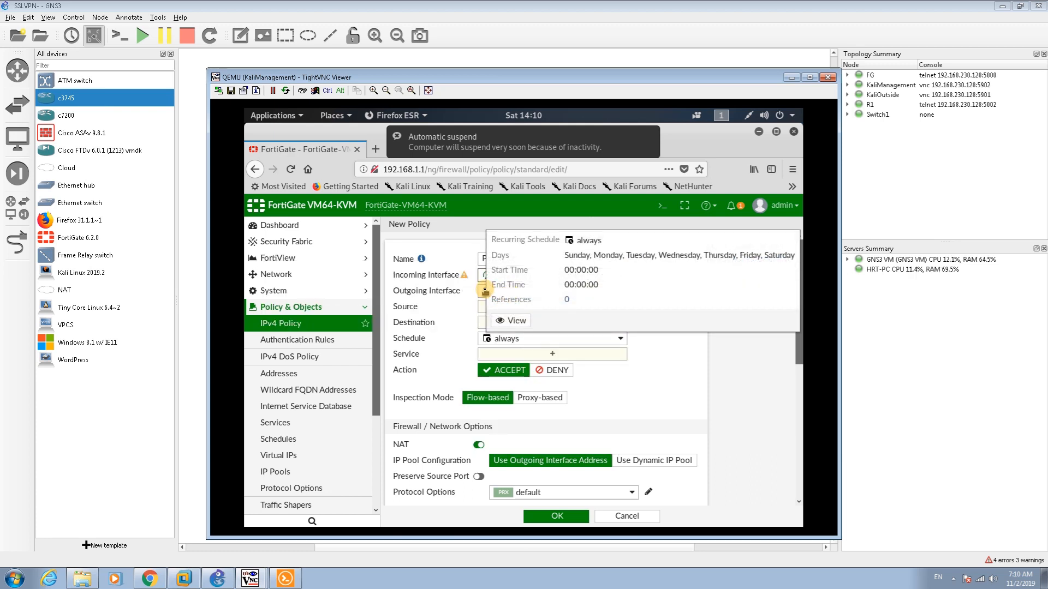
pyautogui.click(485, 291)
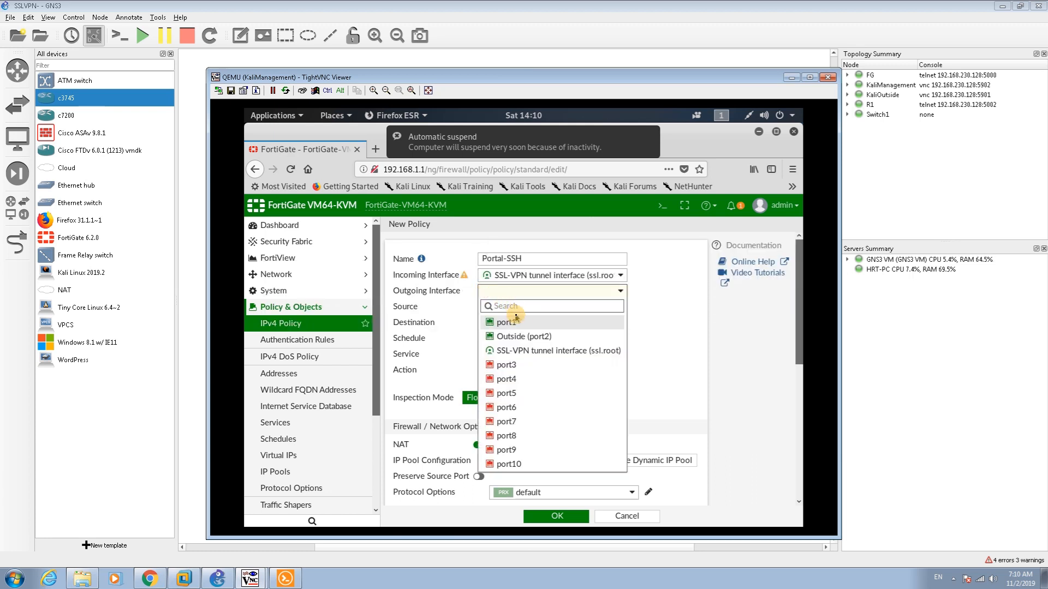
pyautogui.moveTo(514, 323)
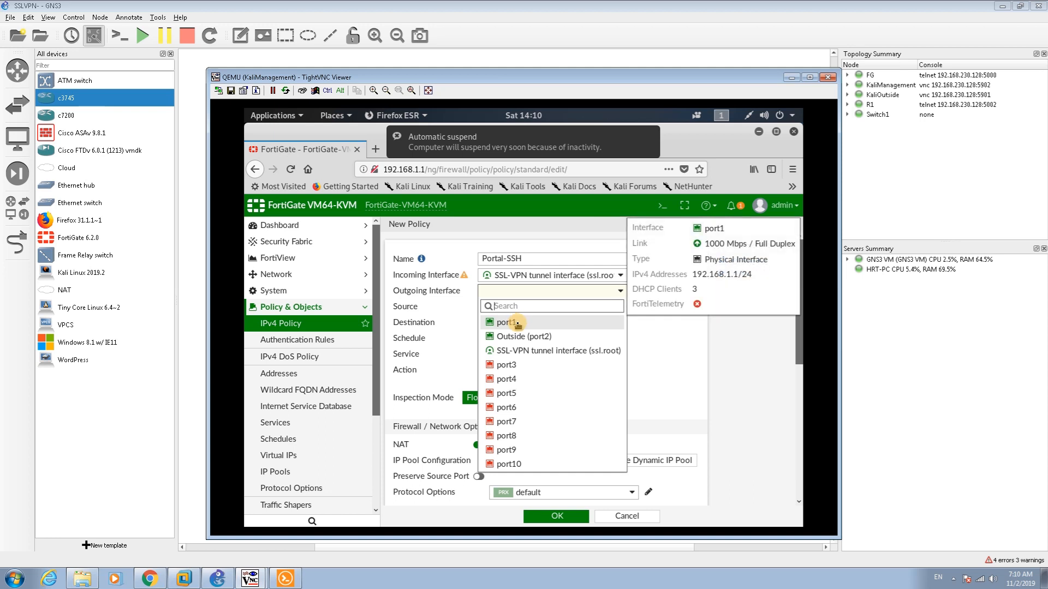
pyautogui.click(515, 323)
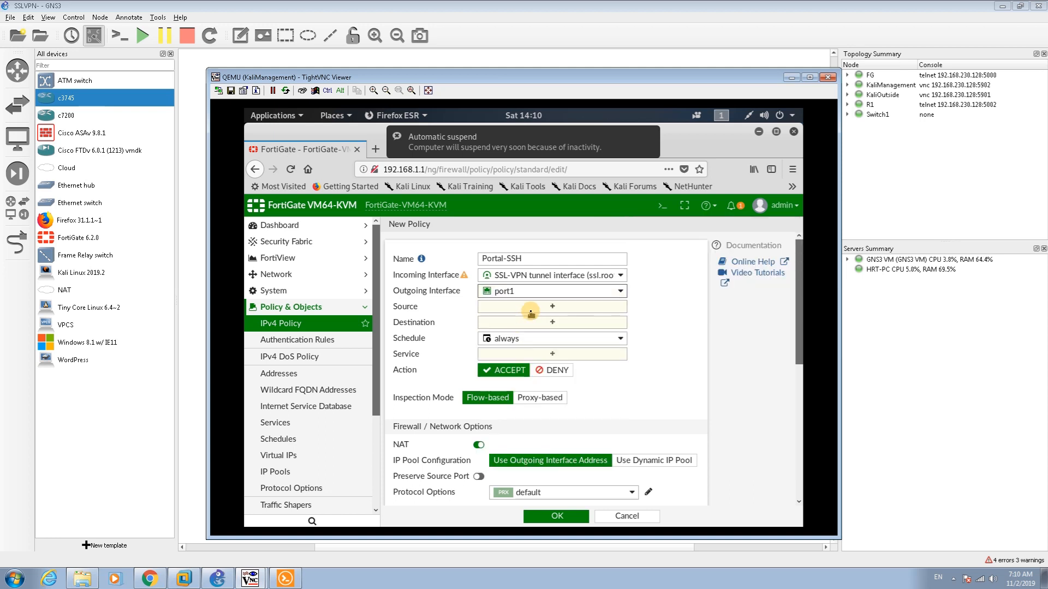
# Set the policy source to all addresses plus the SSLVPN-SSH user group
pyautogui.click(531, 312)
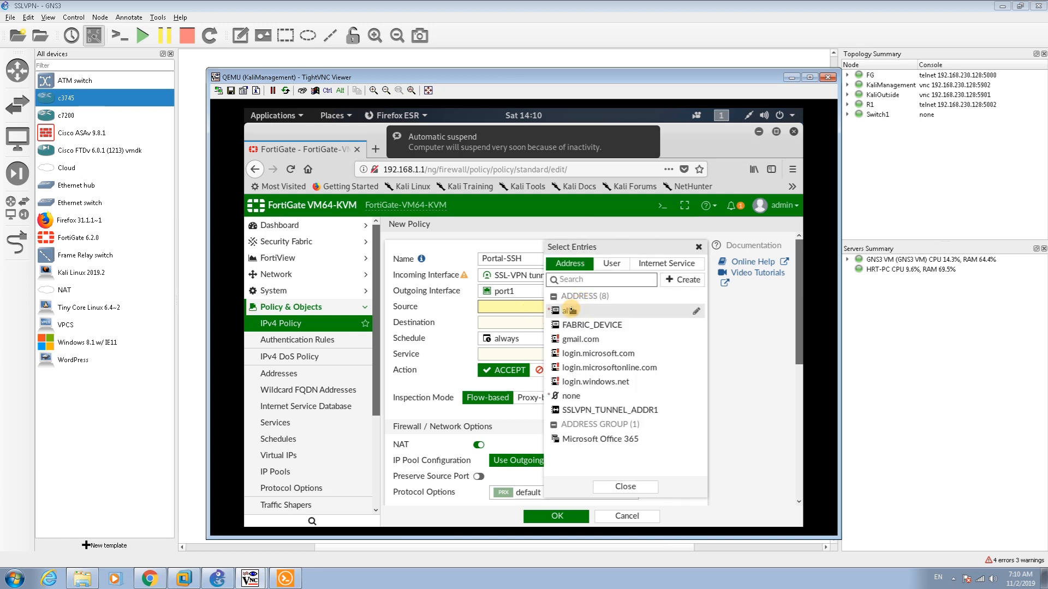
pyautogui.click(567, 310)
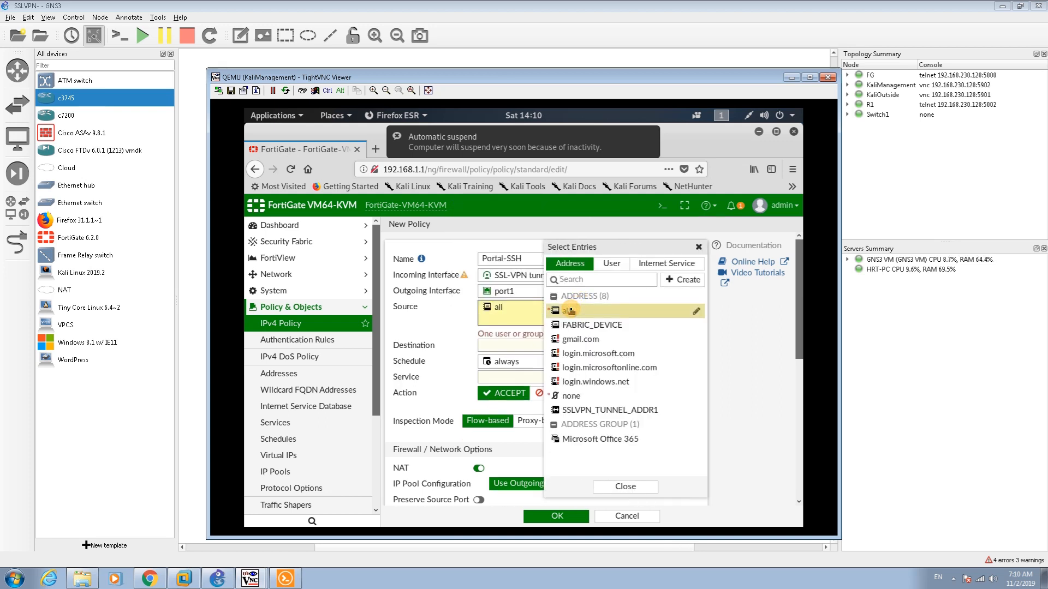
pyautogui.click(614, 264)
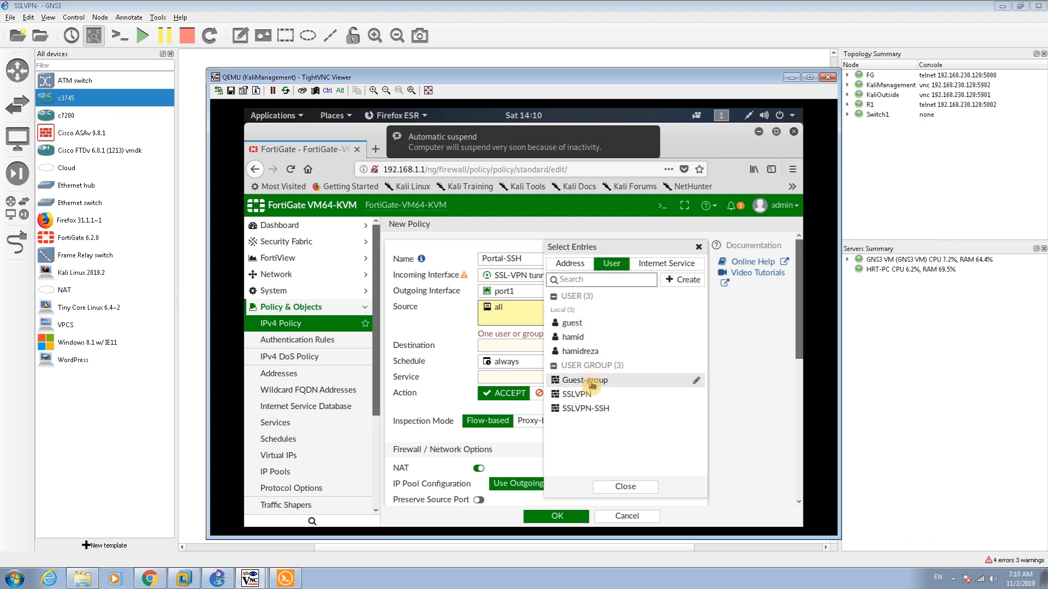
pyautogui.click(578, 413)
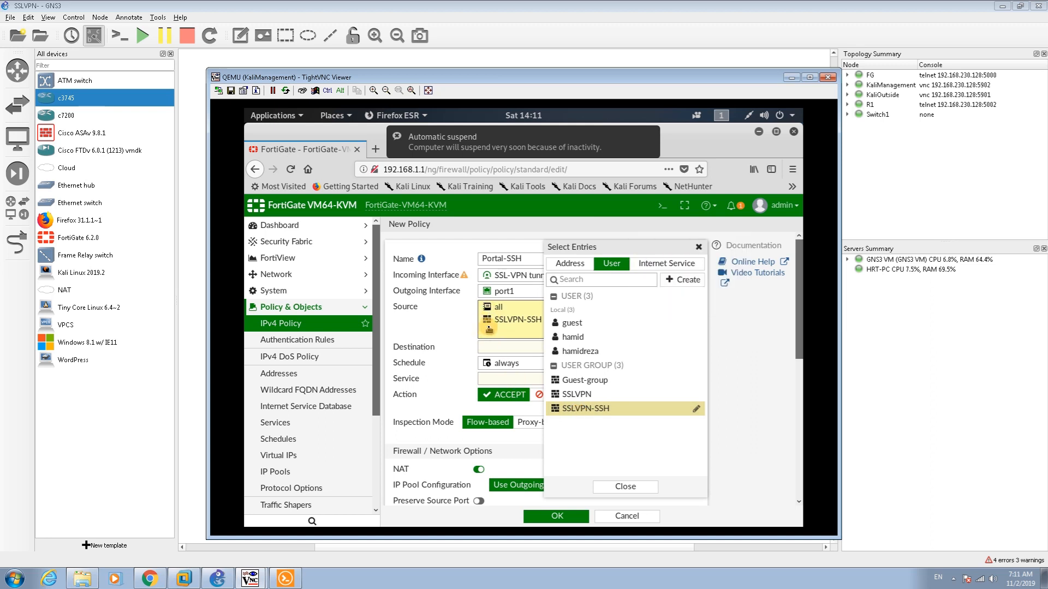
# Set the destination to all and the service to ALL
pyautogui.click(493, 350)
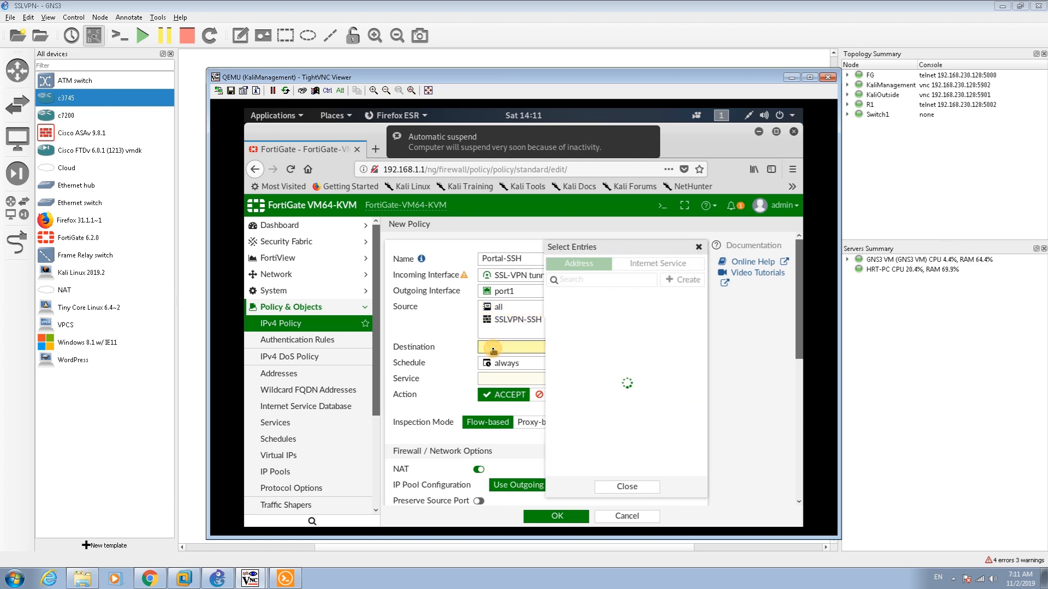
pyautogui.click(567, 311)
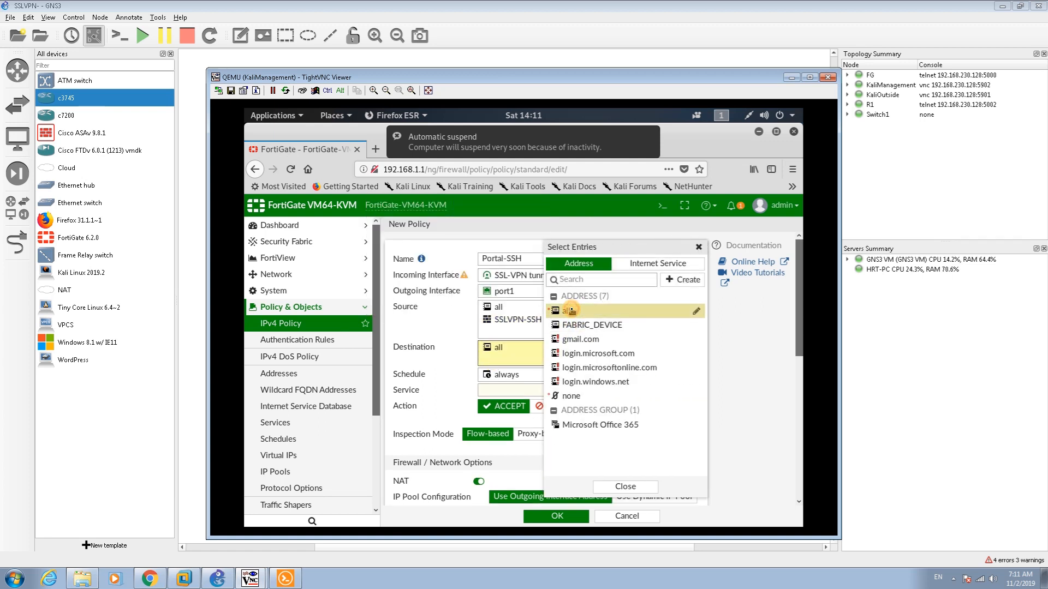
pyautogui.click(496, 388)
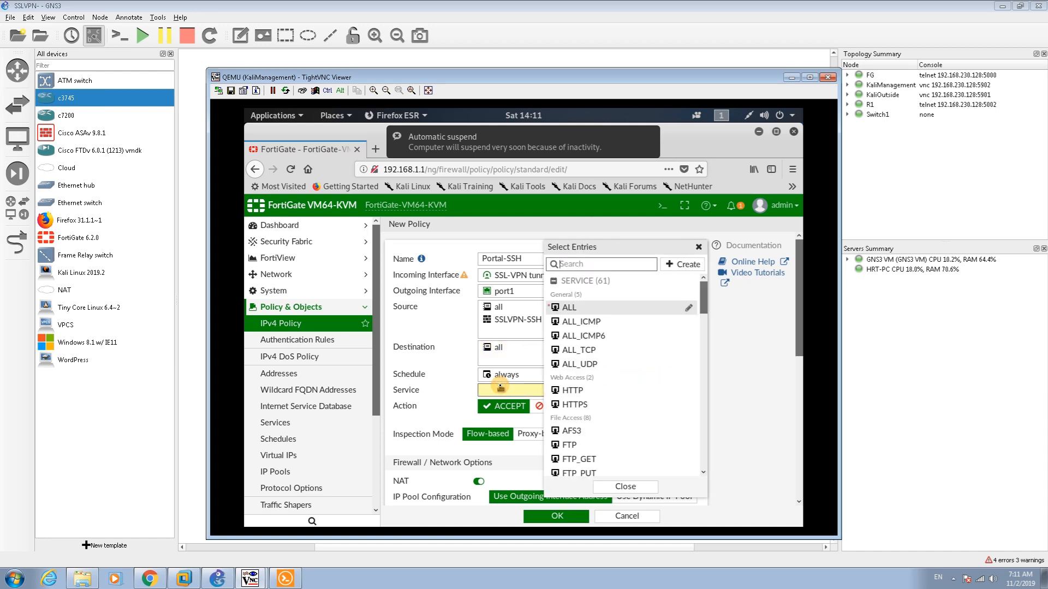
pyautogui.click(565, 307)
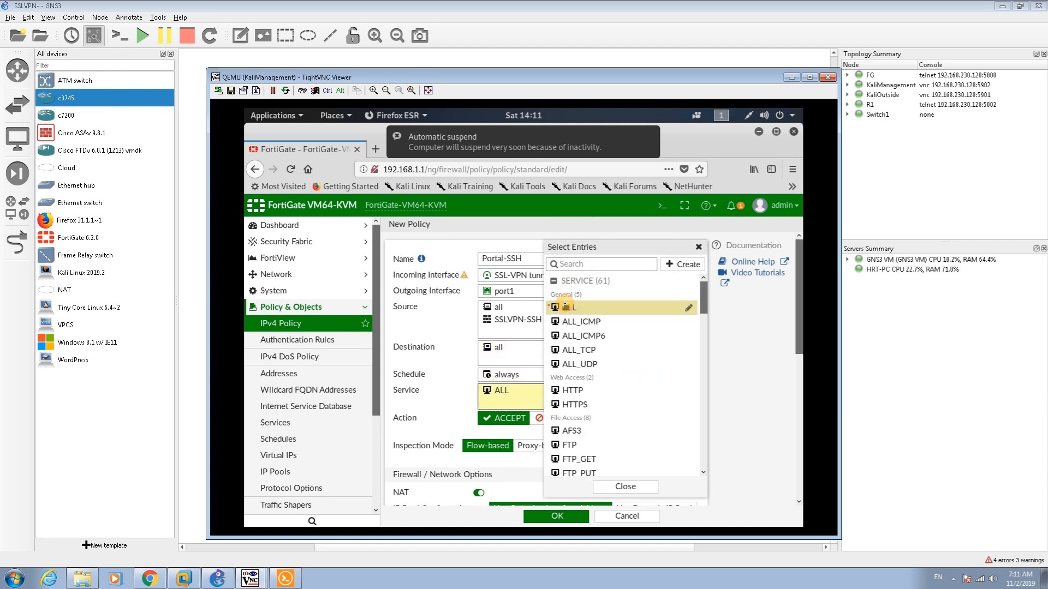
pyautogui.moveTo(570, 429)
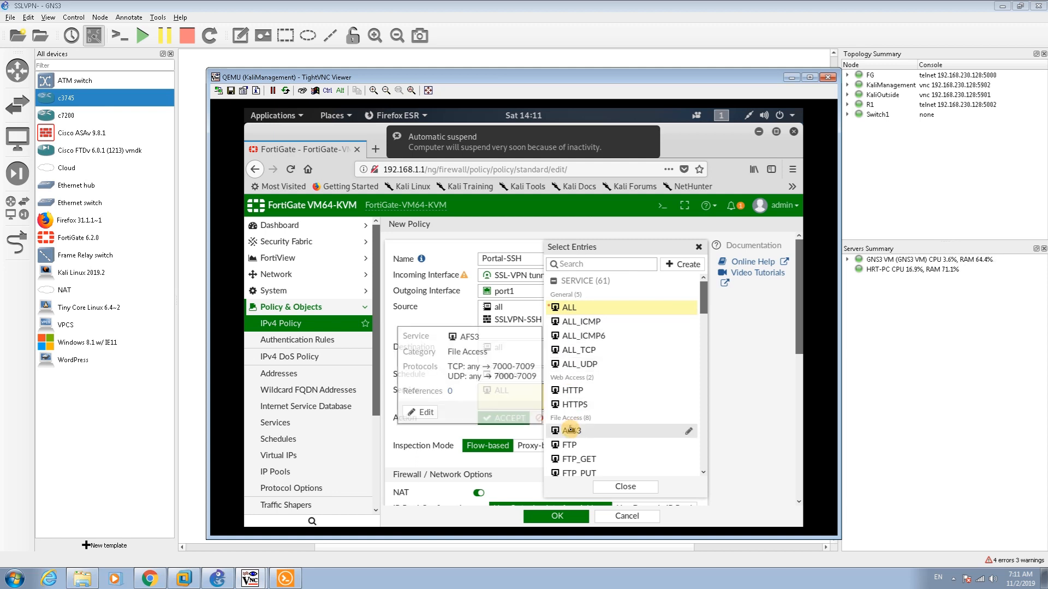
pyautogui.click(444, 433)
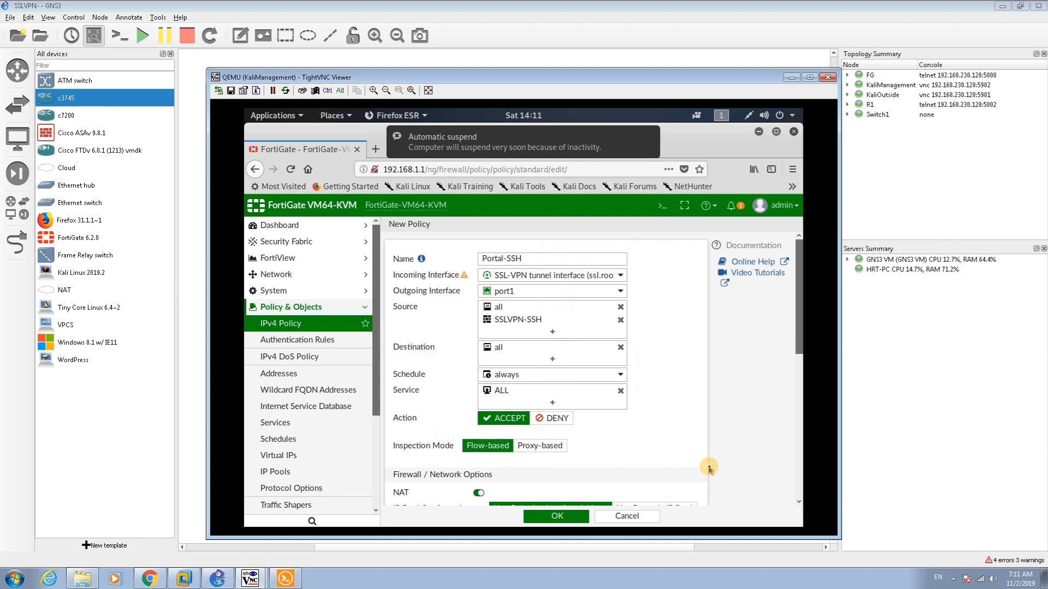
# Save the Portal-SSH policy, accepting the SSL-VPN certificate warning
pyautogui.click(799, 480)
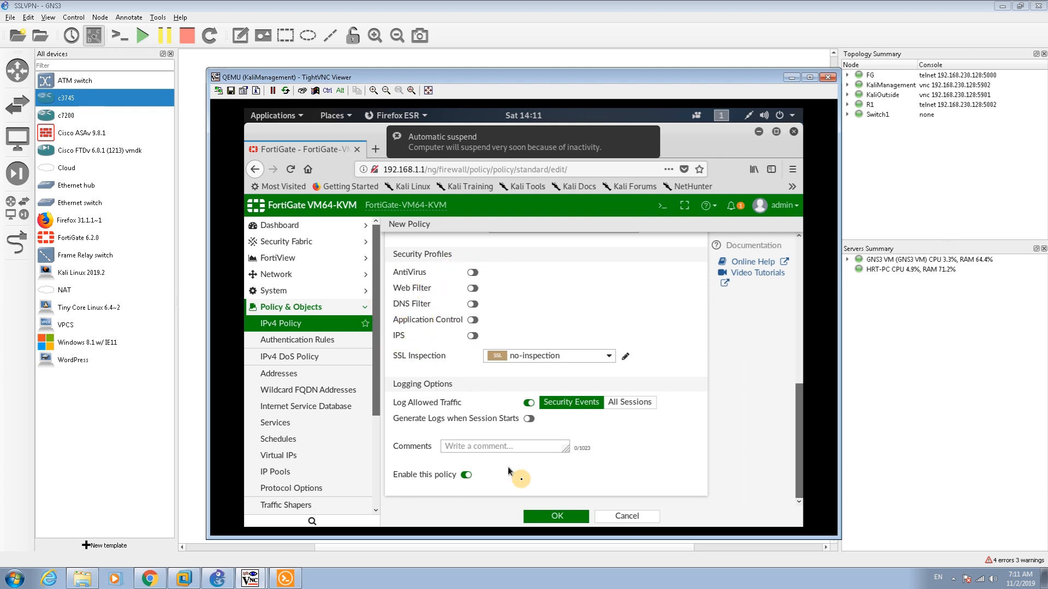
pyautogui.click(555, 517)
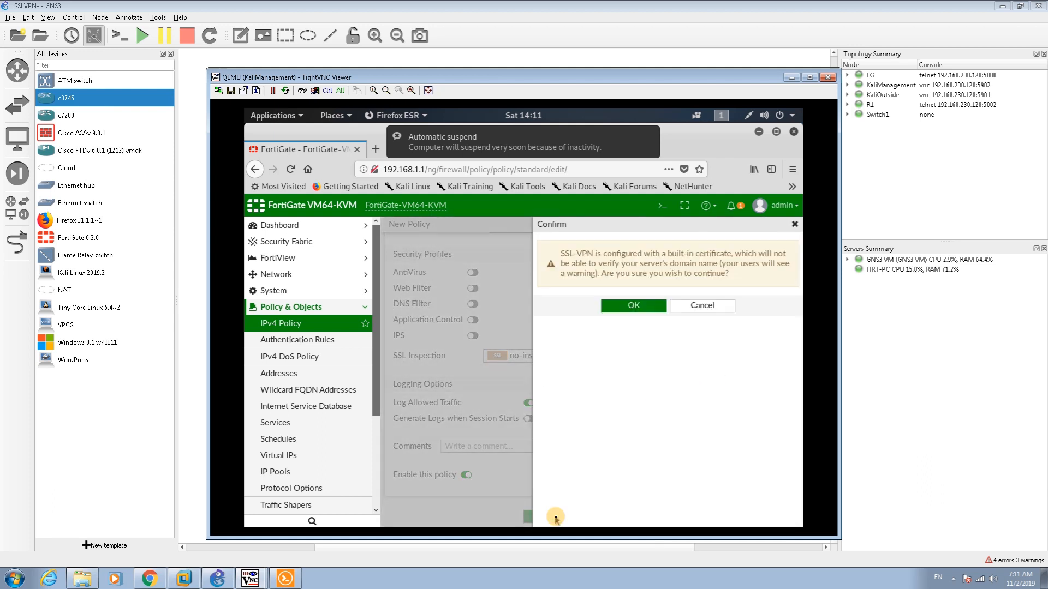
pyautogui.click(626, 311)
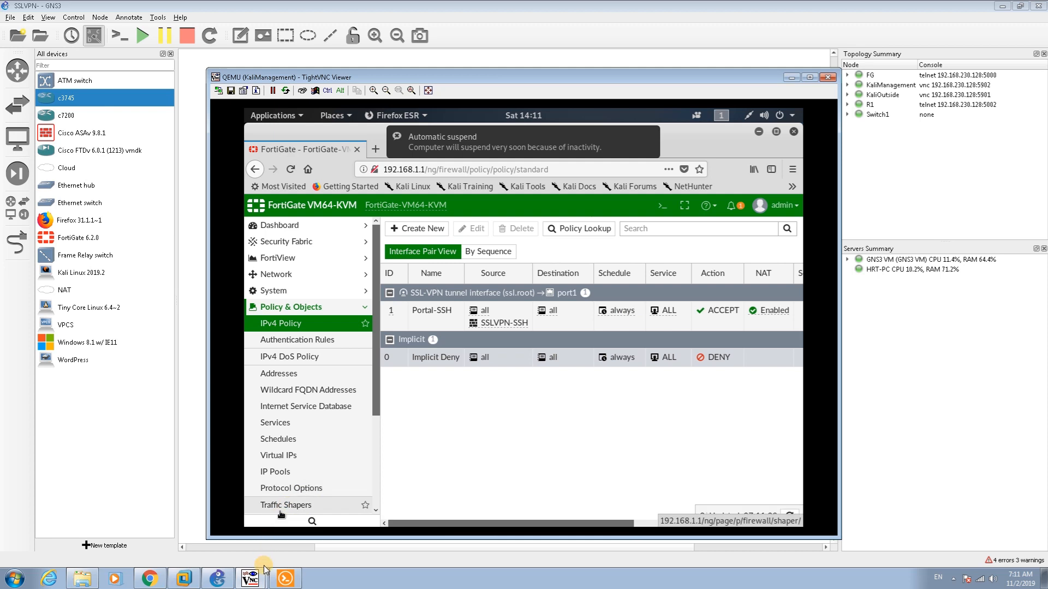
pyautogui.click(261, 582)
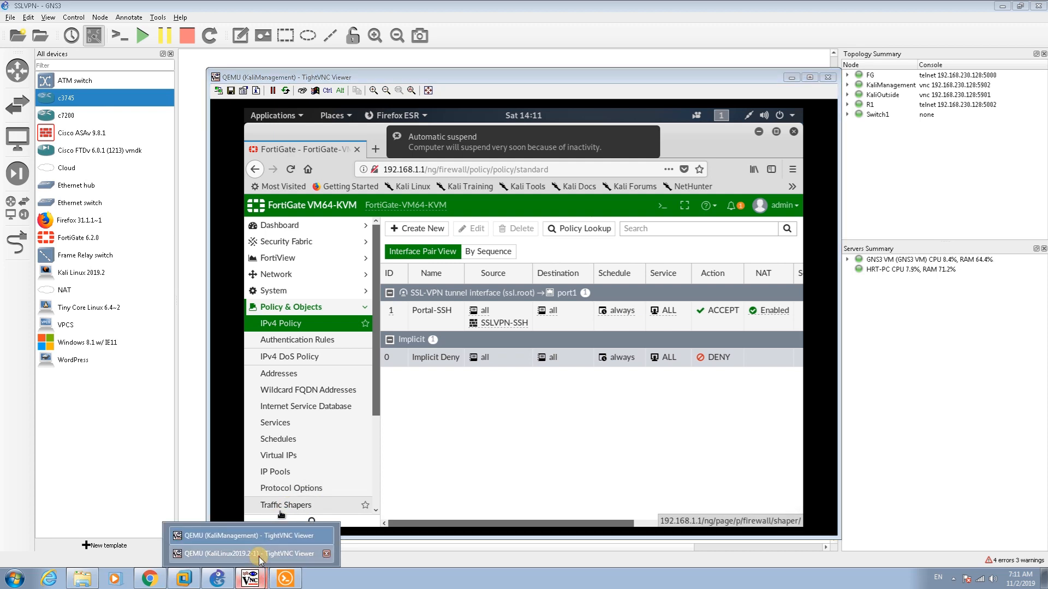
# Switch to the outside Kali machine, unlock it, and select the portal address in Firefox
pyautogui.click(259, 556)
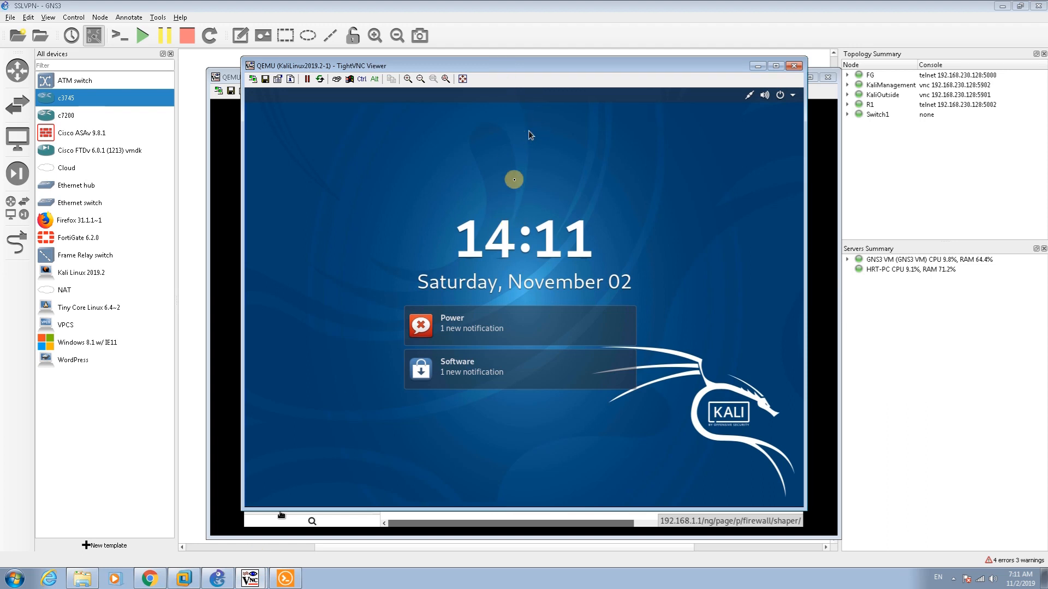
pyautogui.click(514, 181)
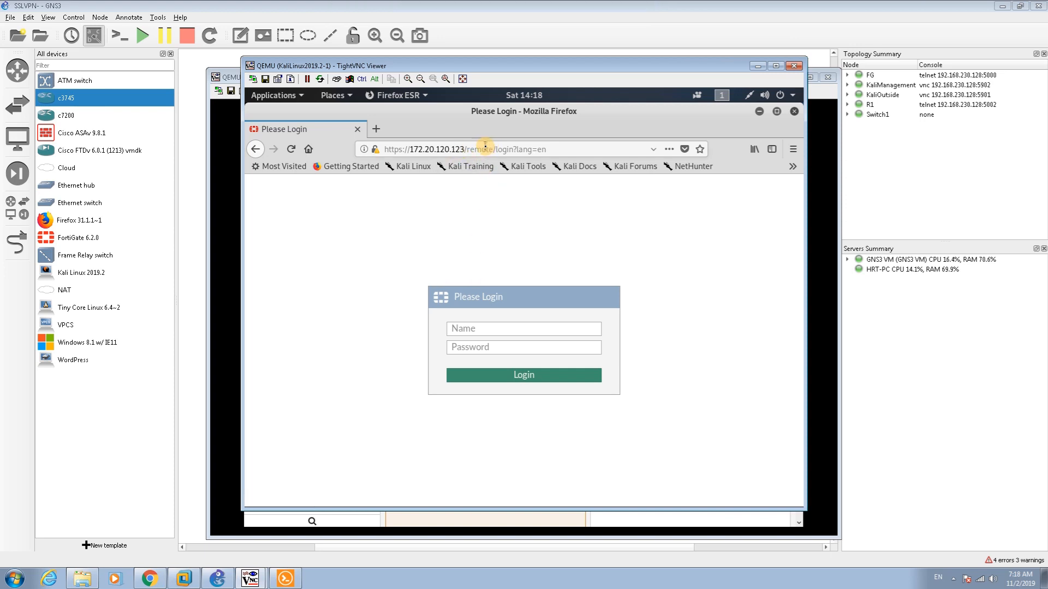
pyautogui.click(562, 148)
pyautogui.moveTo(562, 149); pyautogui.dragTo(319, 149)
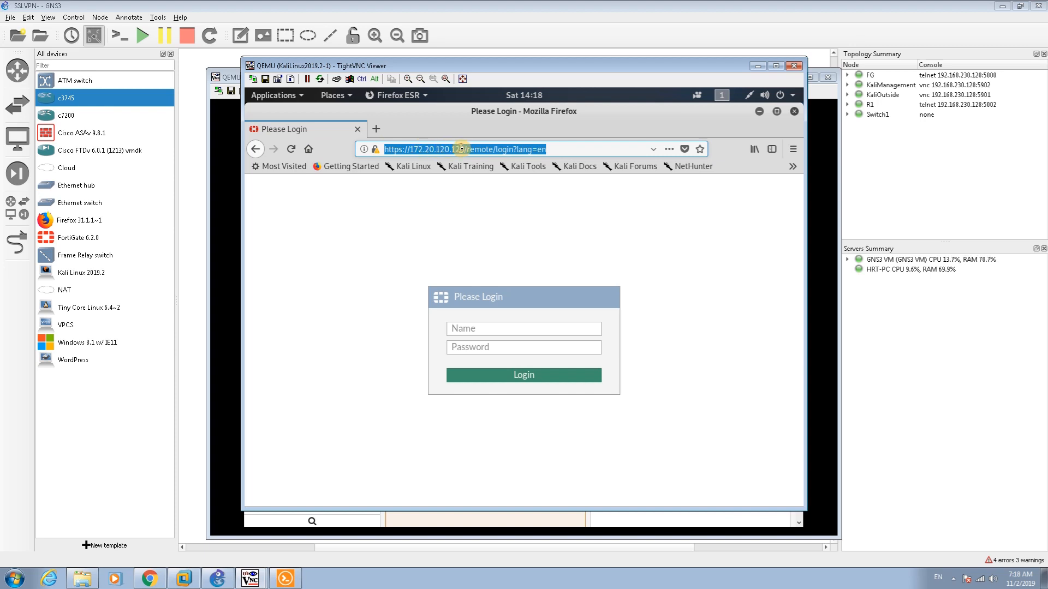
# Log into the SSL-VPN web portal with the VPN user name and password
pyautogui.click(483, 330)
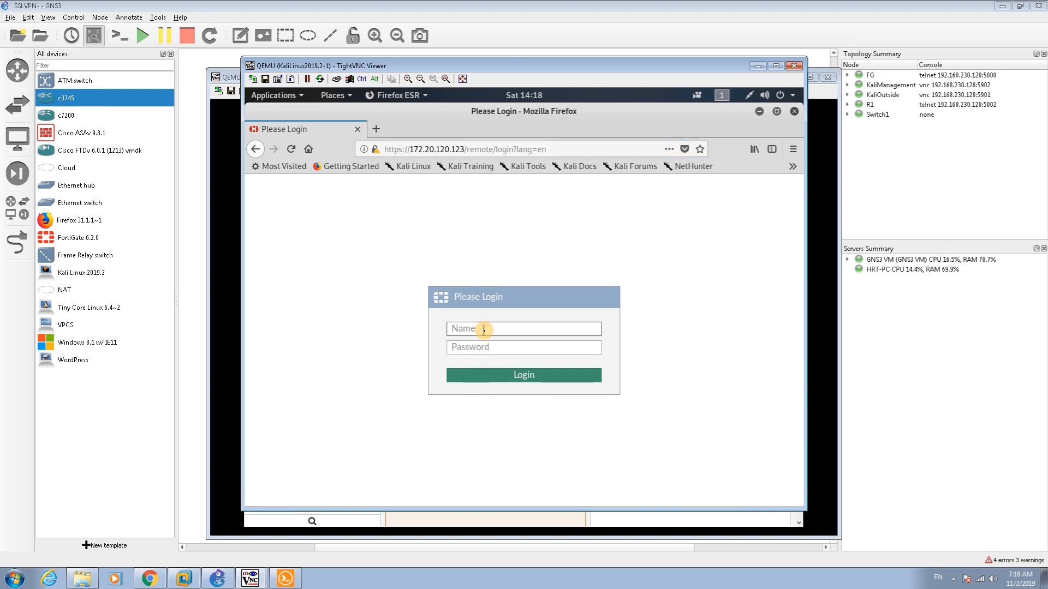
pyautogui.write('hamidreza')
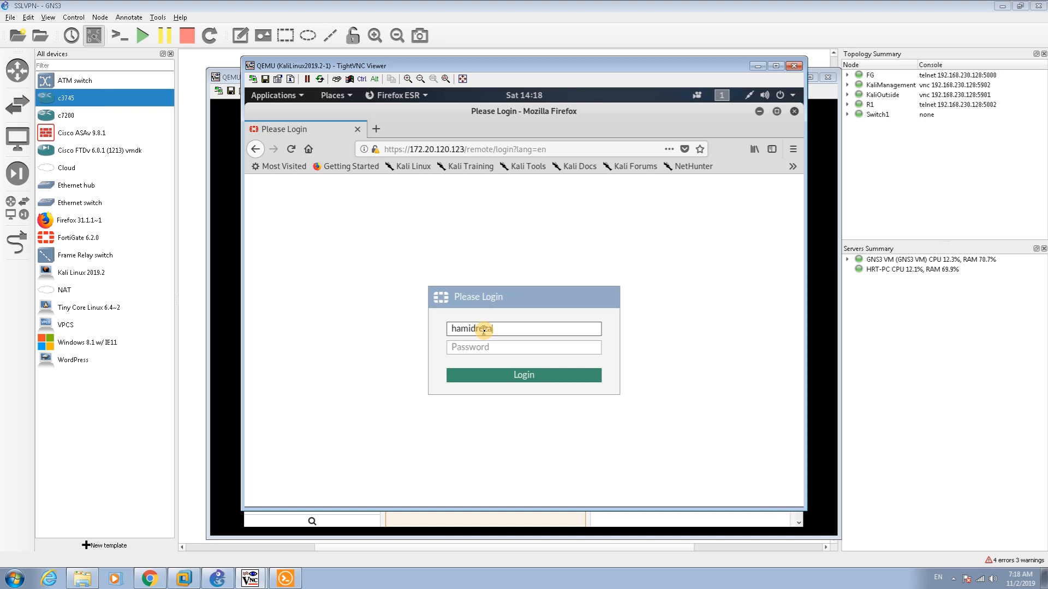
pyautogui.press('Tab')
pyautogui.write('*****')
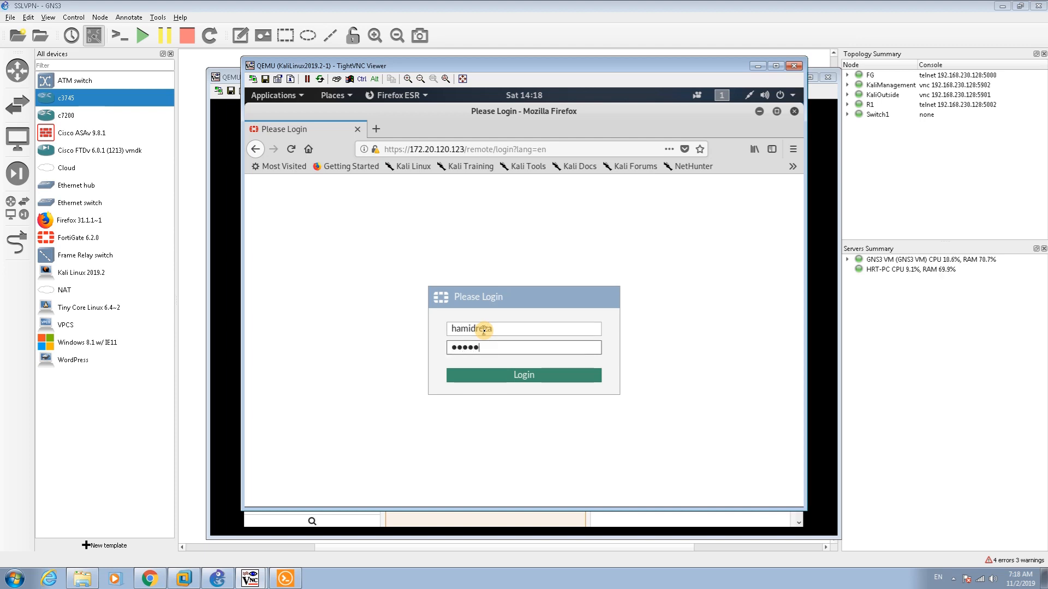
pyautogui.press('Return')
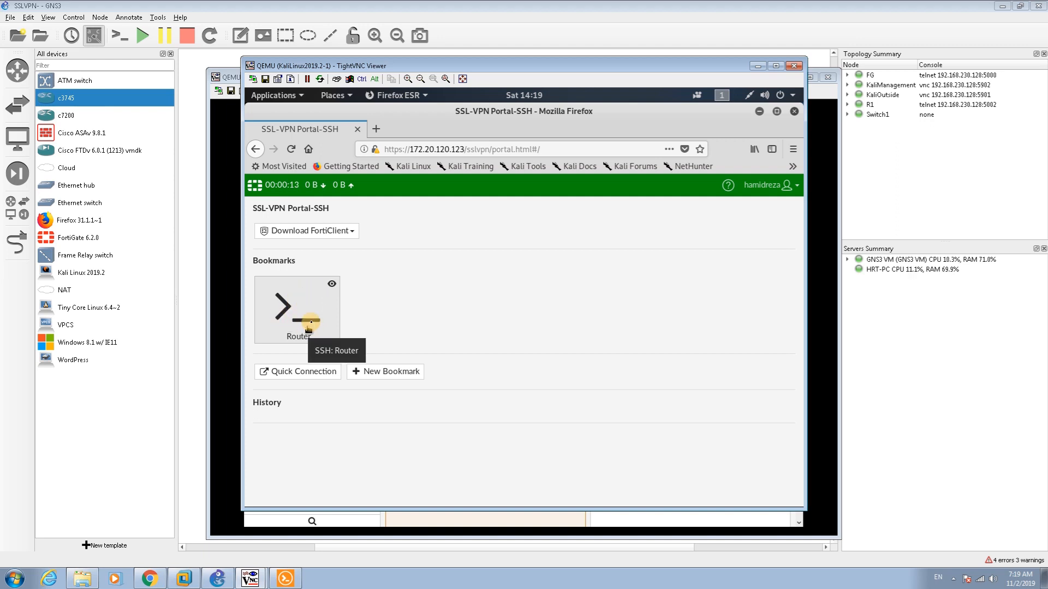
# Open the Router bookmark's SSH session and log in with the router user name and password
pyautogui.click(311, 325)
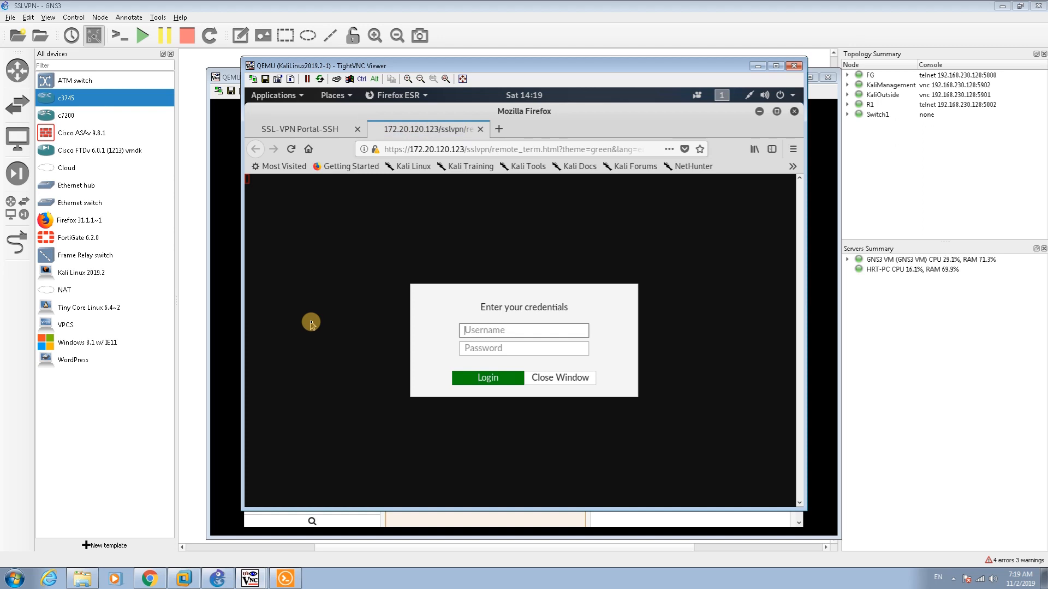
pyautogui.write('hamid')
pyautogui.press('Tab')
pyautogui.write('1234')
pyautogui.press('Return')
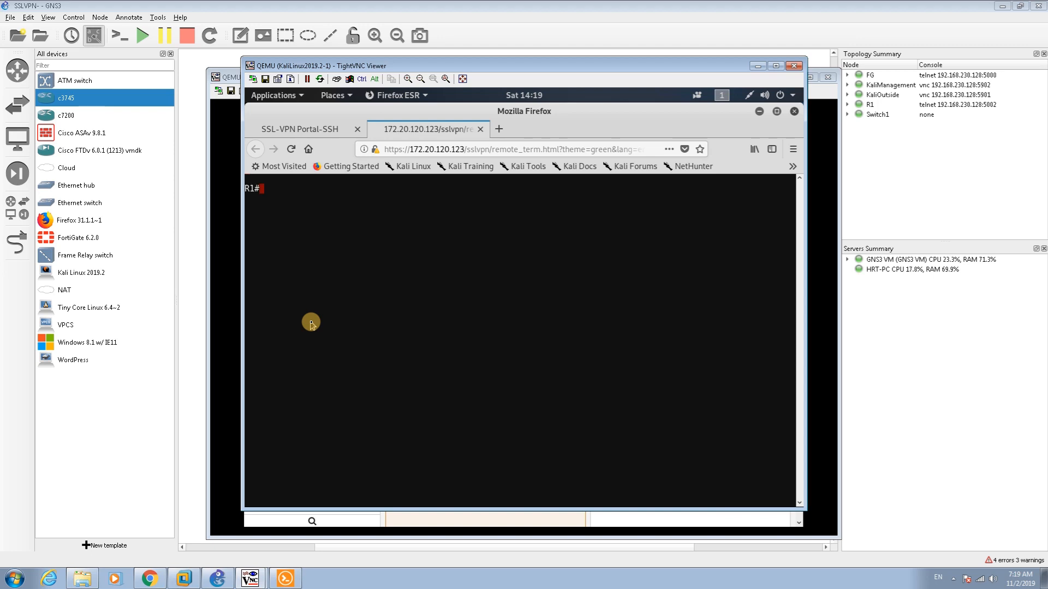
# Run 'sh ip int br' on R1, showing FastEthernet0/0 at 192.168.1.12
pyautogui.write('sh ip int b')
pyautogui.write('r')
pyautogui.press('Return')
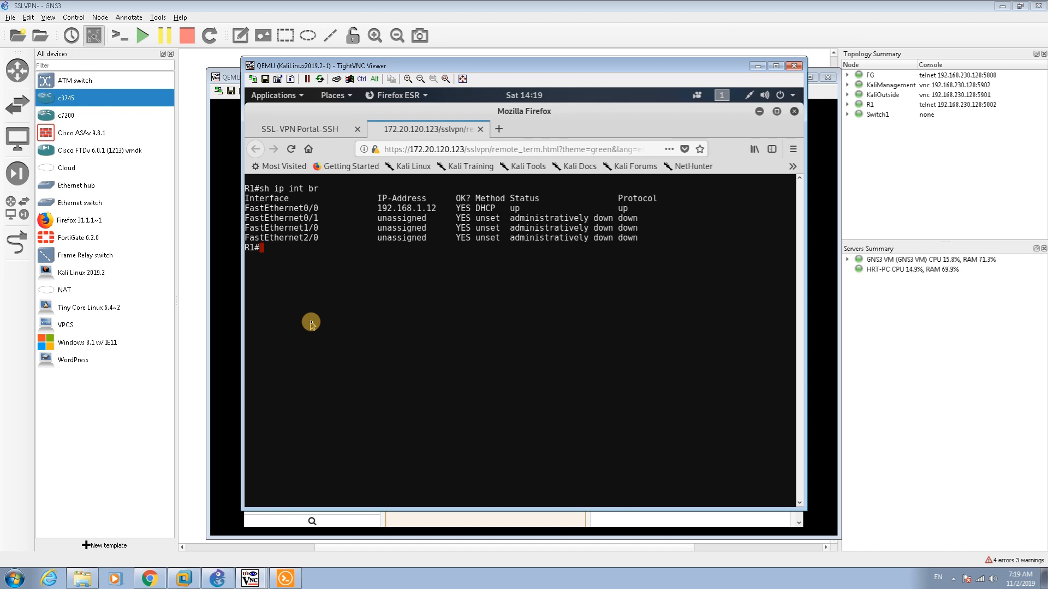
pyautogui.click(231, 584)
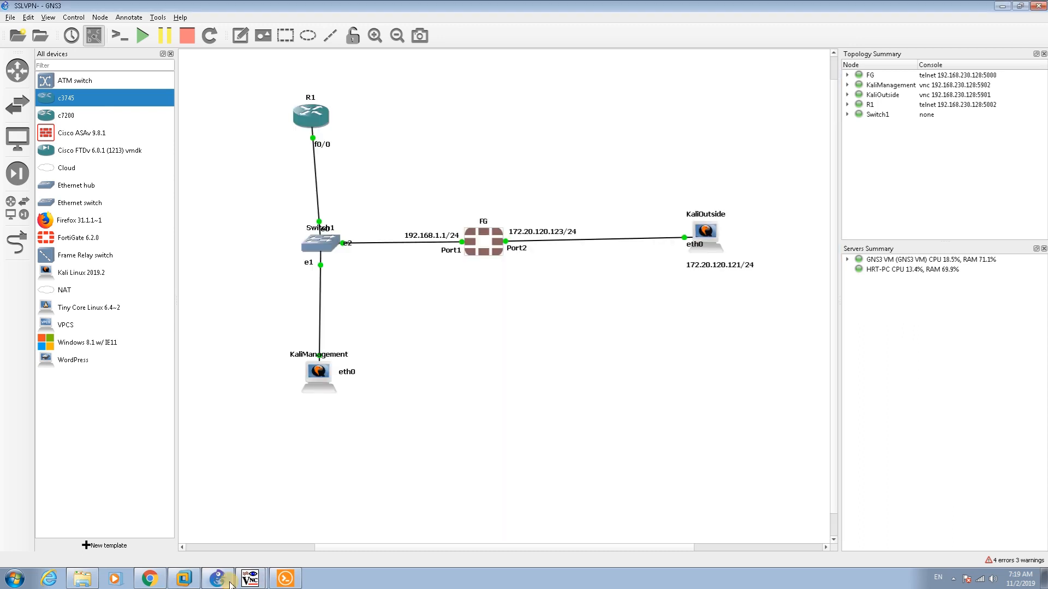